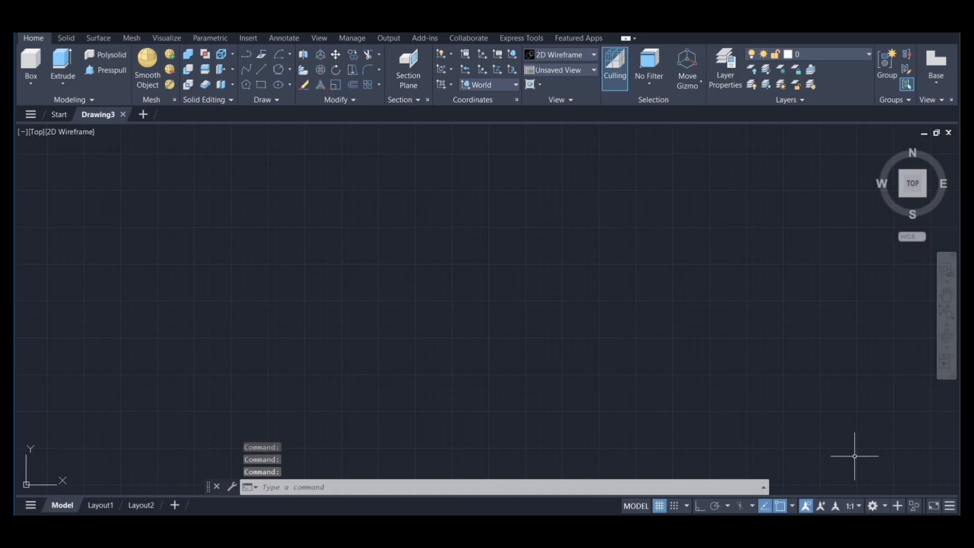
Activate the 3D Modeling workspace and set the drawing view to SW Isometric
{"action": "left_click", "coordinate": [884, 506]}
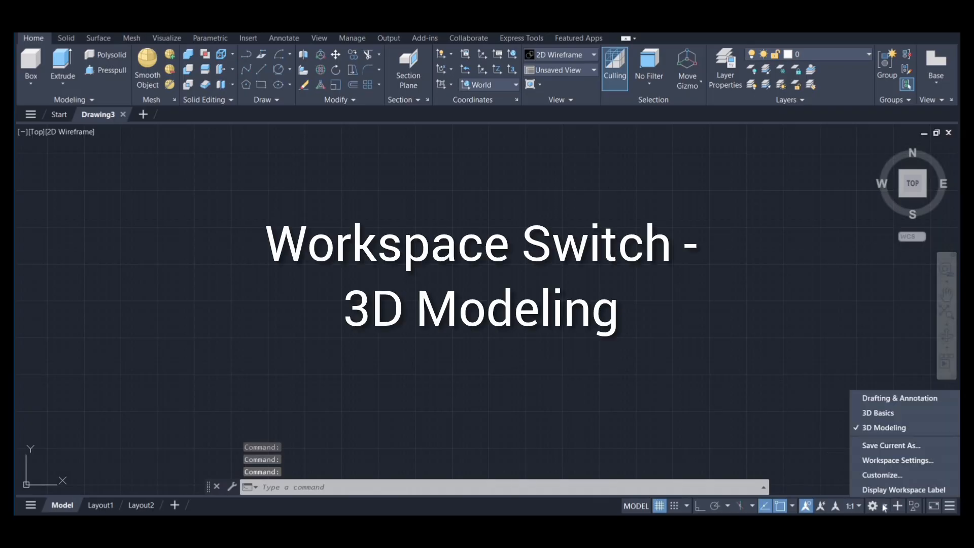
{"action": "left_click", "coordinate": [872, 429]}
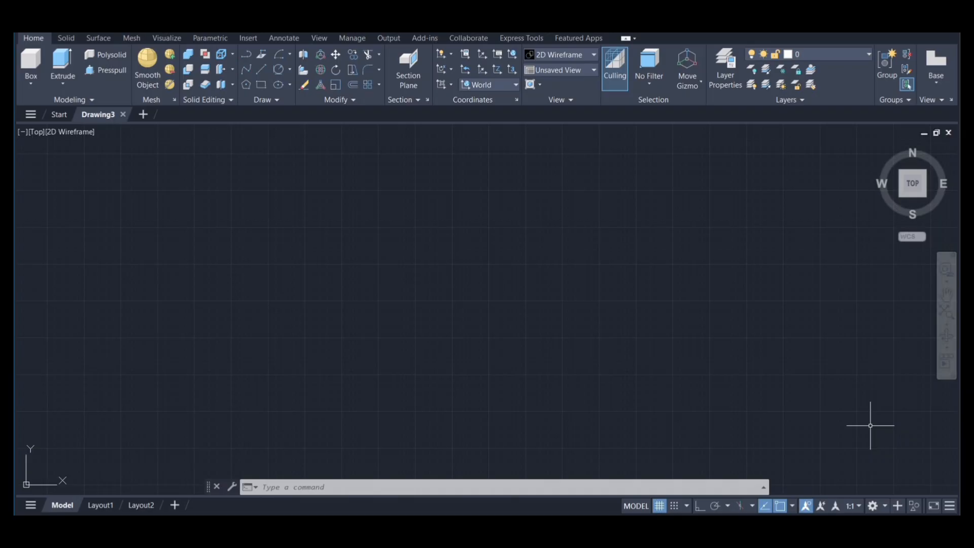
{"action": "left_click", "coordinate": [594, 70]}
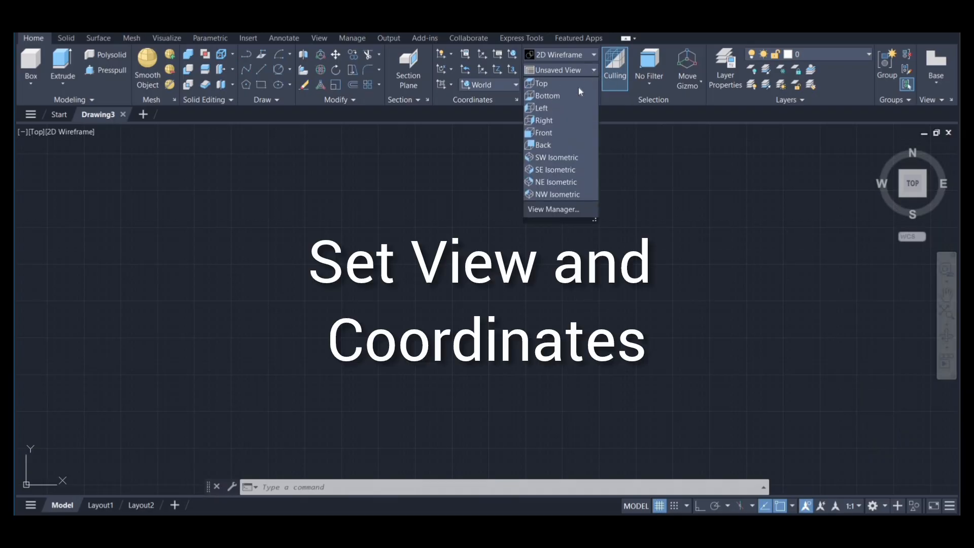
{"action": "left_click", "coordinate": [553, 158]}
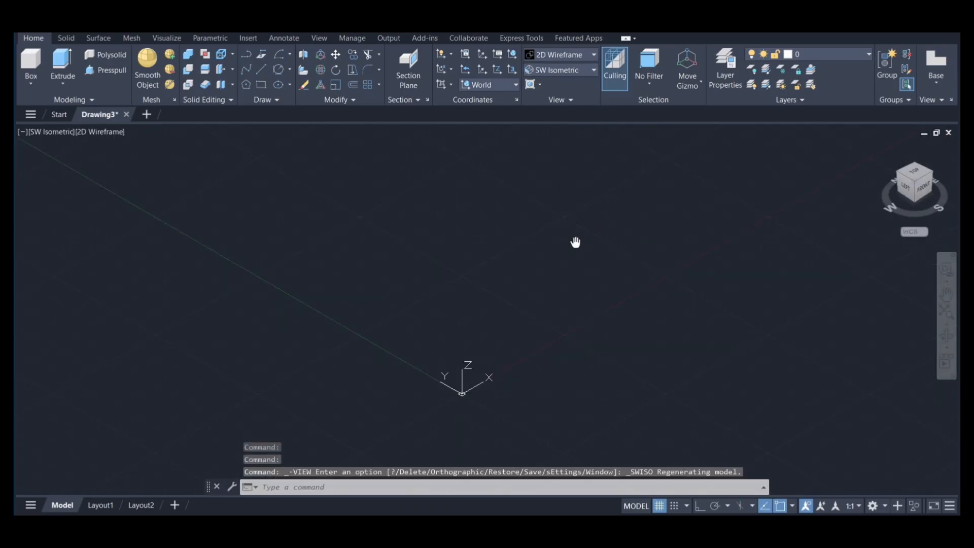
{"action": "middle_click_drag", "start_coordinate": [576, 242], "coordinate": [455, 246]}
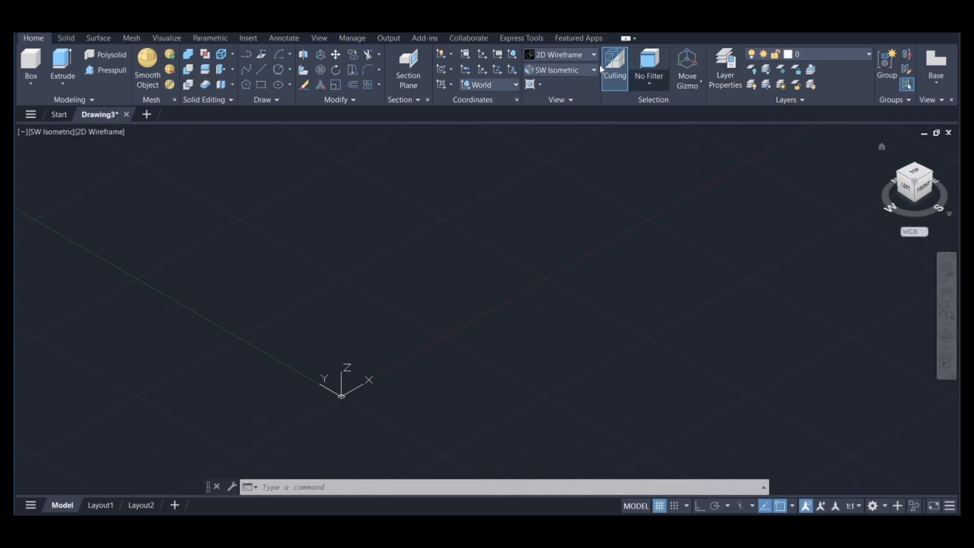
Change the colour of layer 0 to red, index color 10
{"action": "left_click", "coordinate": [793, 56]}
{"action": "left_click", "coordinate": [792, 68]}
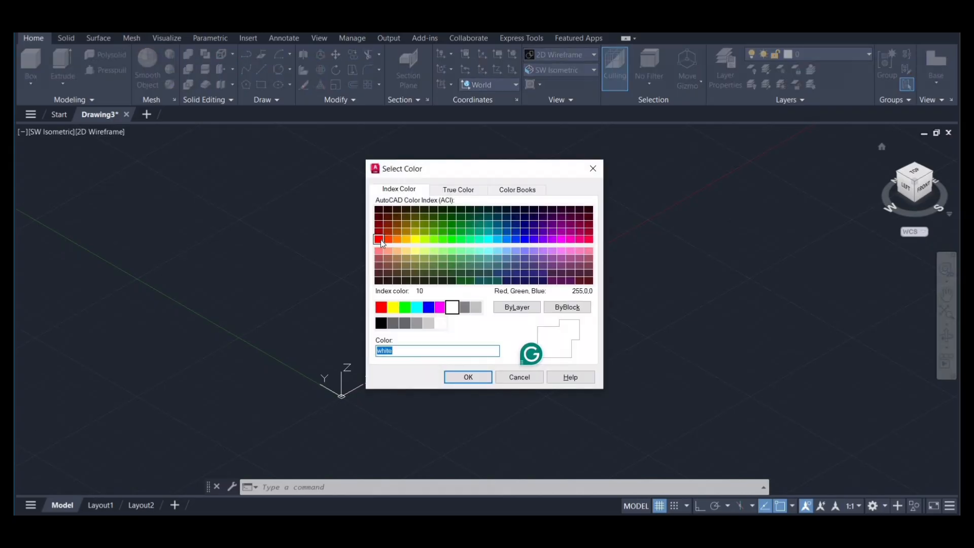
{"action": "left_click", "coordinate": [379, 239]}
{"action": "left_click", "coordinate": [476, 378]}
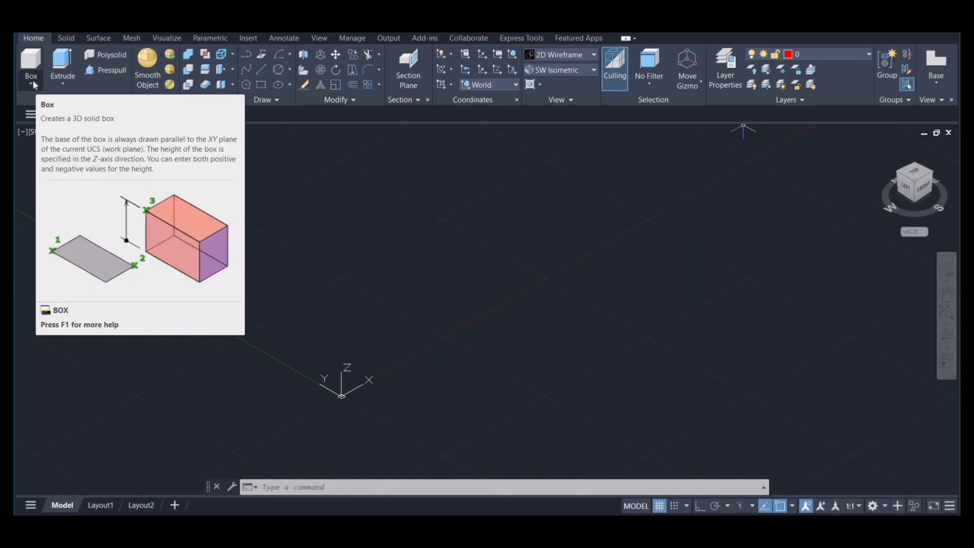
Draw a solid box about 198 high with its first corner at the origin, and apply the Shaded with edges visual style
{"action": "left_click", "coordinate": [31, 83]}
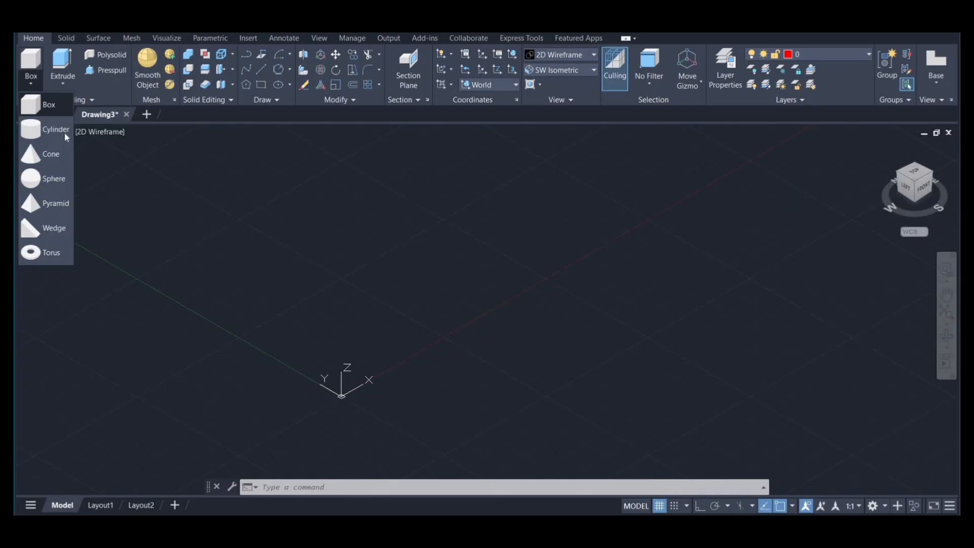
{"action": "left_click", "coordinate": [45, 104]}
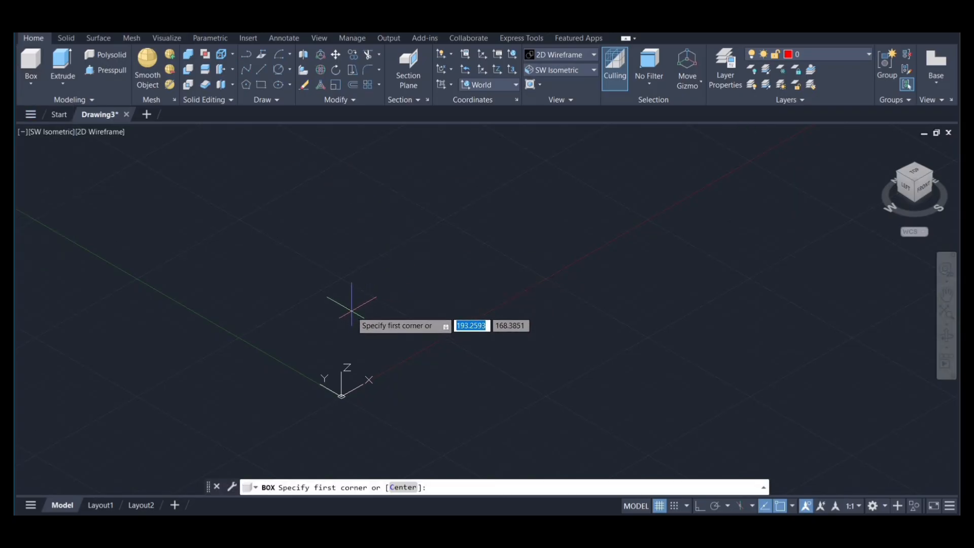
{"action": "left_click", "coordinate": [343, 396]}
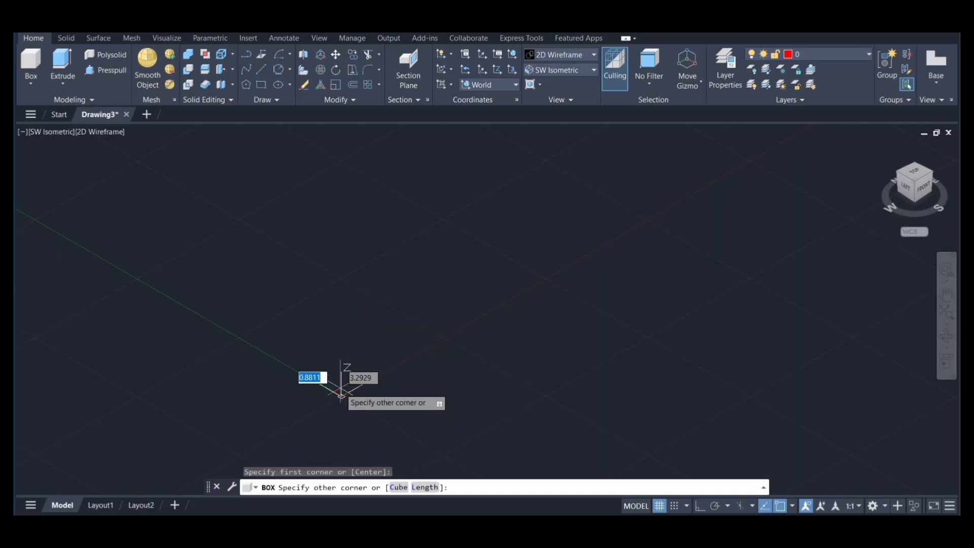
{"action": "left_click", "coordinate": [343, 275]}
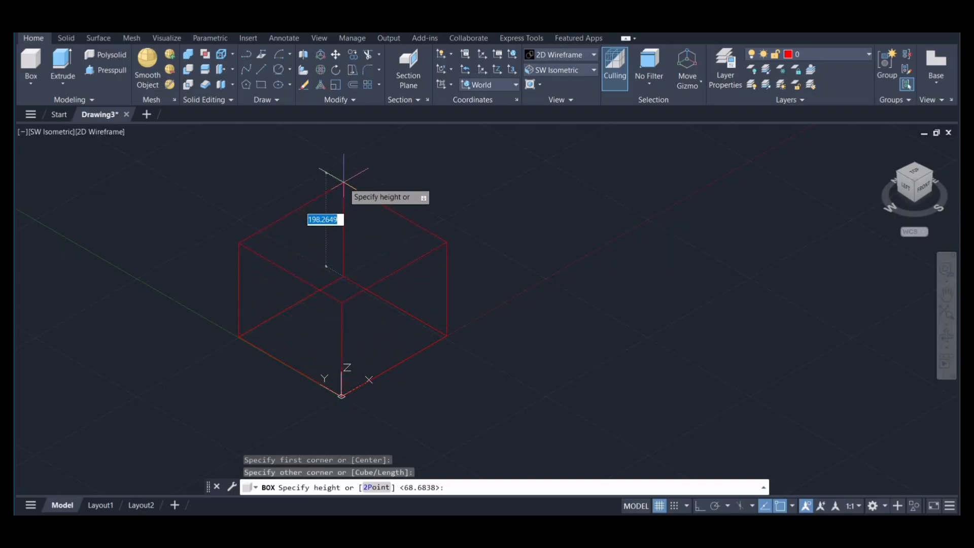
{"action": "left_click", "coordinate": [343, 183]}
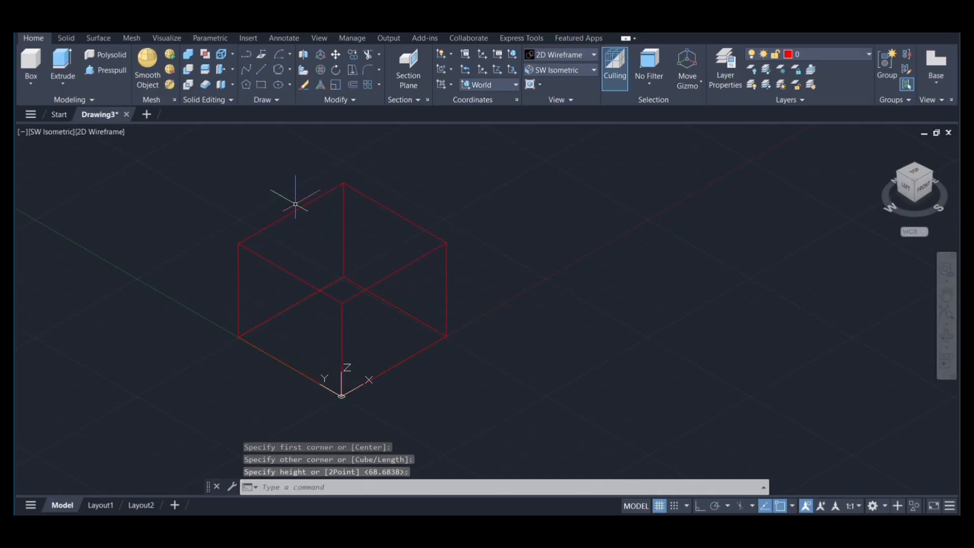
{"action": "left_click", "coordinate": [595, 54]}
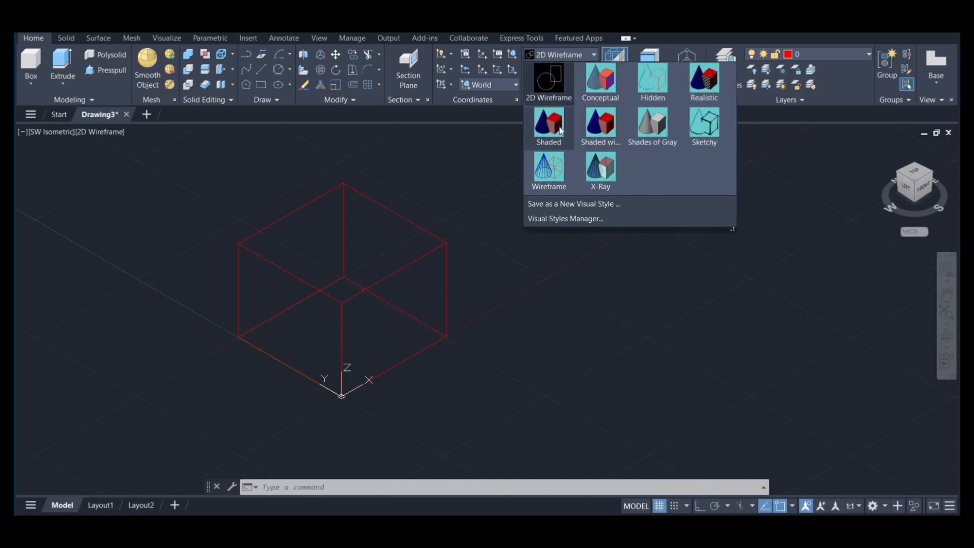
{"action": "left_click", "coordinate": [600, 126]}
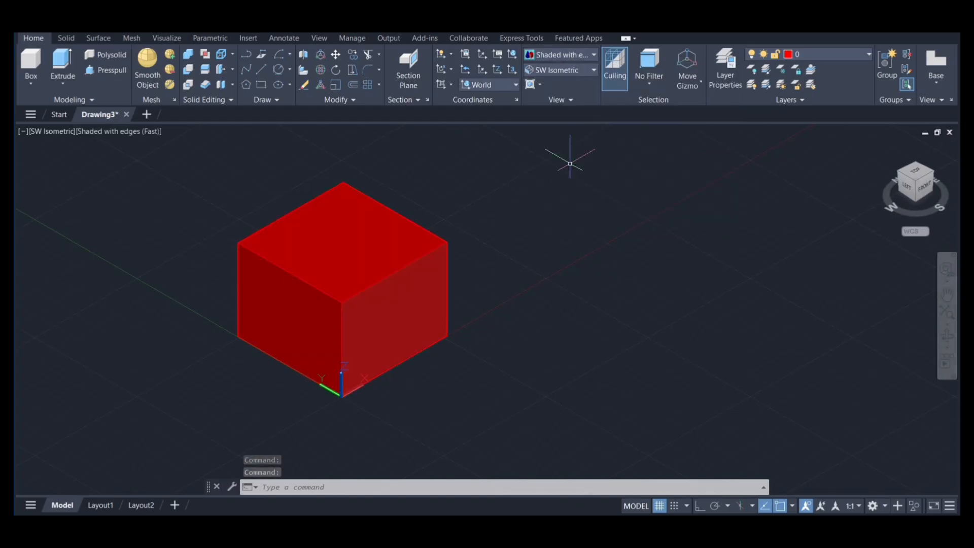
Create a solid cylinder with base radius 70 and height 100 on the ground plane beyond the box
{"action": "left_click", "coordinate": [34, 87]}
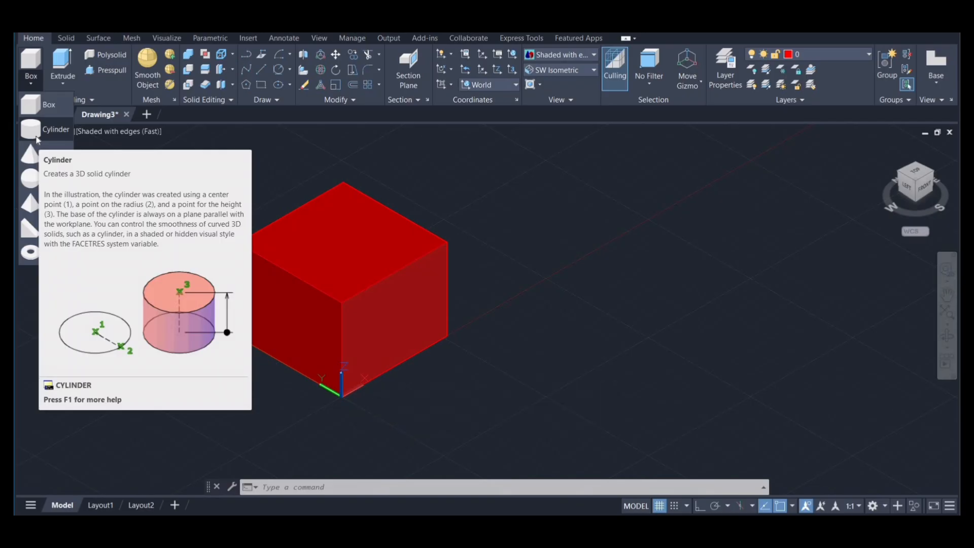
{"action": "left_click", "coordinate": [48, 129]}
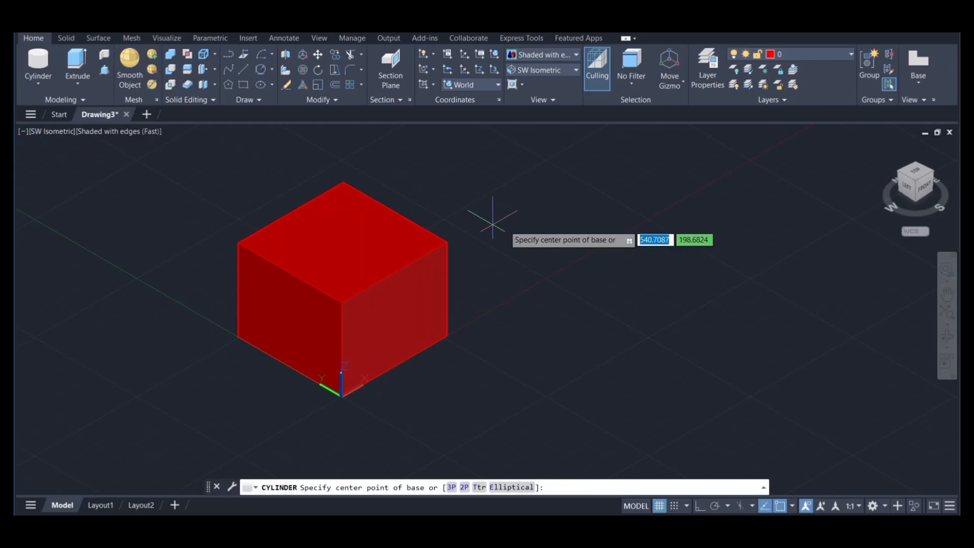
{"action": "middle_click_drag", "start_coordinate": [527, 222], "coordinate": [391, 288]}
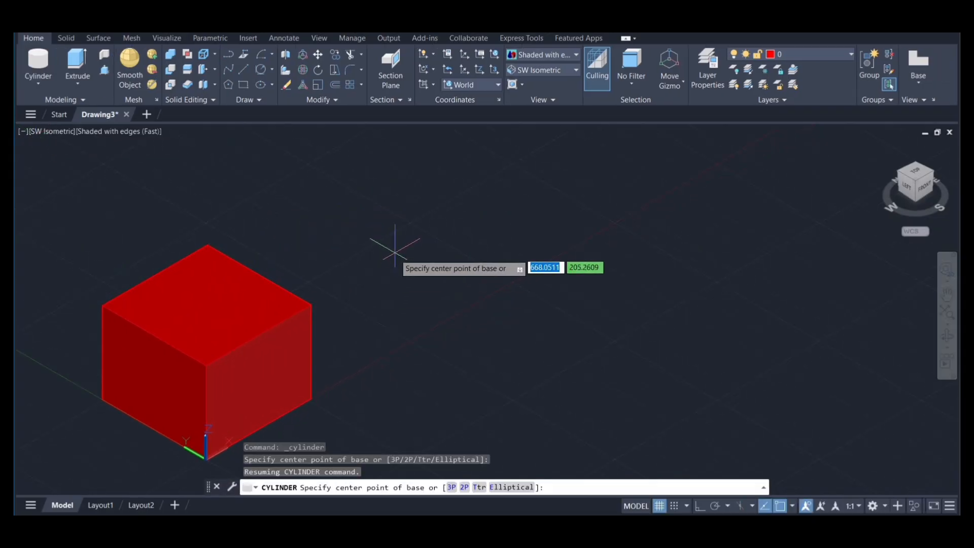
{"action": "left_click", "coordinate": [397, 265]}
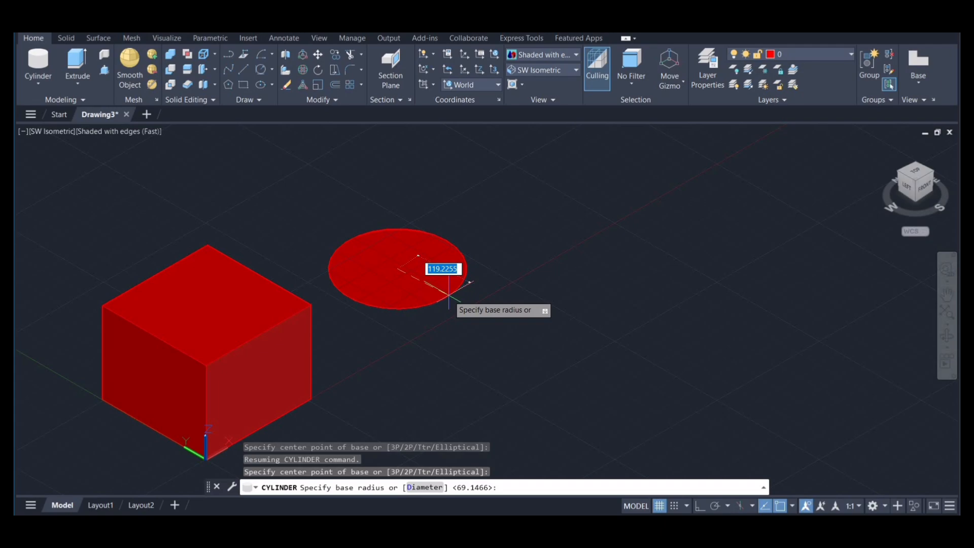
{"action": "type", "text": "70"}
{"action": "key", "text": "Return"}
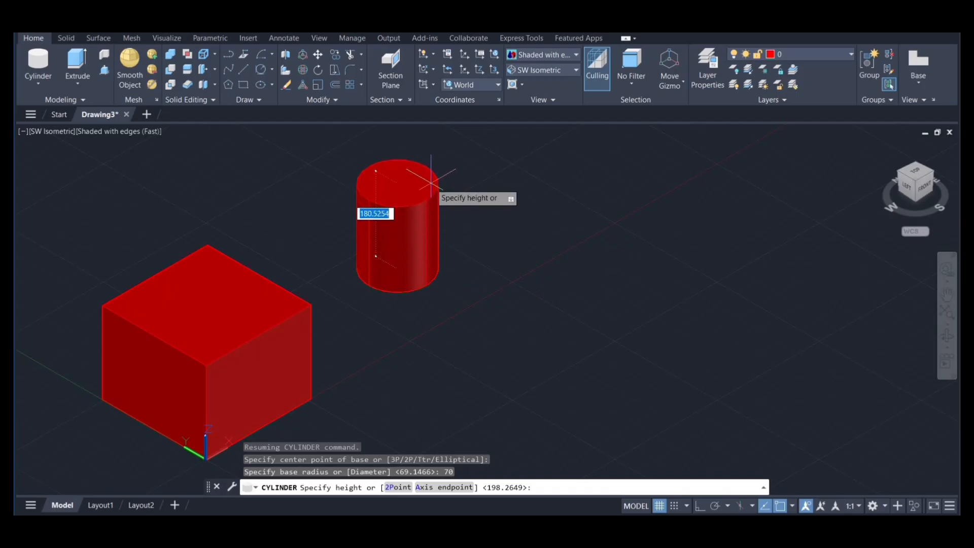
{"action": "type", "text": "100"}
{"action": "key", "text": "Return"}
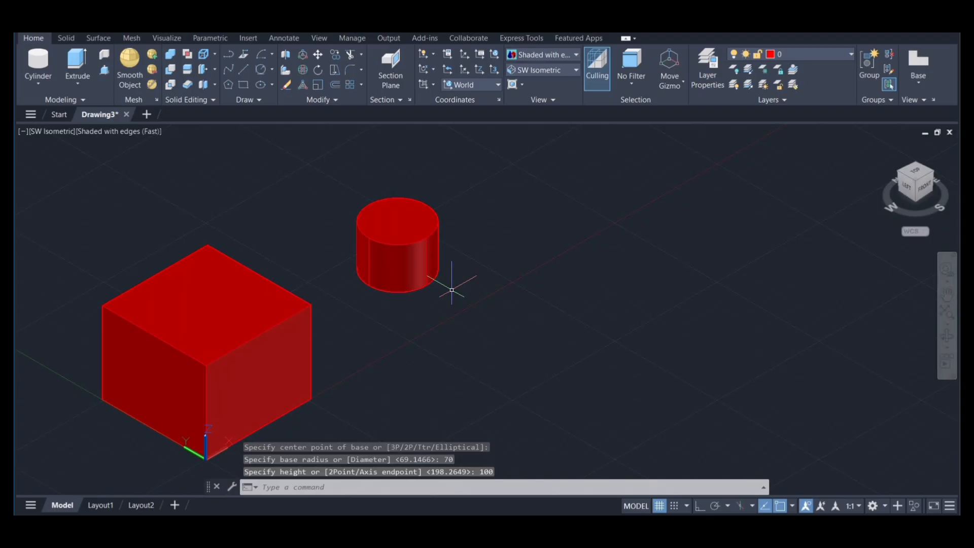
Create a solid cone with base radius 60 and height 100 beyond the cylinder, in line with the box
{"action": "left_click", "coordinate": [40, 85]}
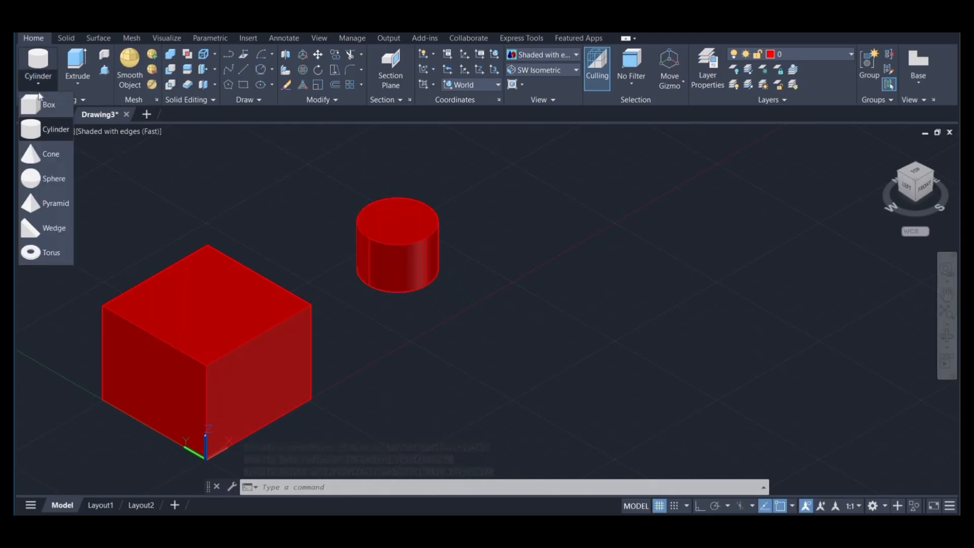
{"action": "left_click", "coordinate": [41, 159]}
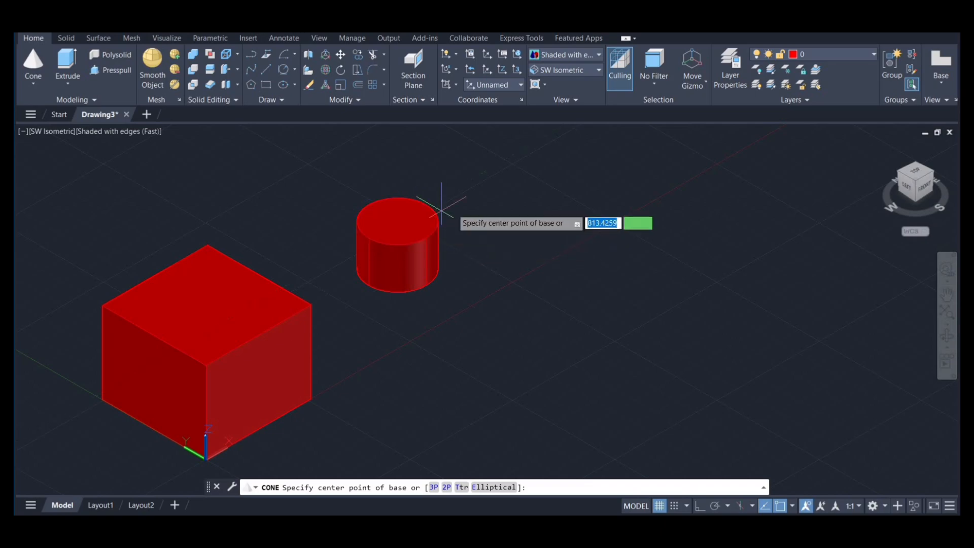
{"action": "left_click", "coordinate": [493, 197]}
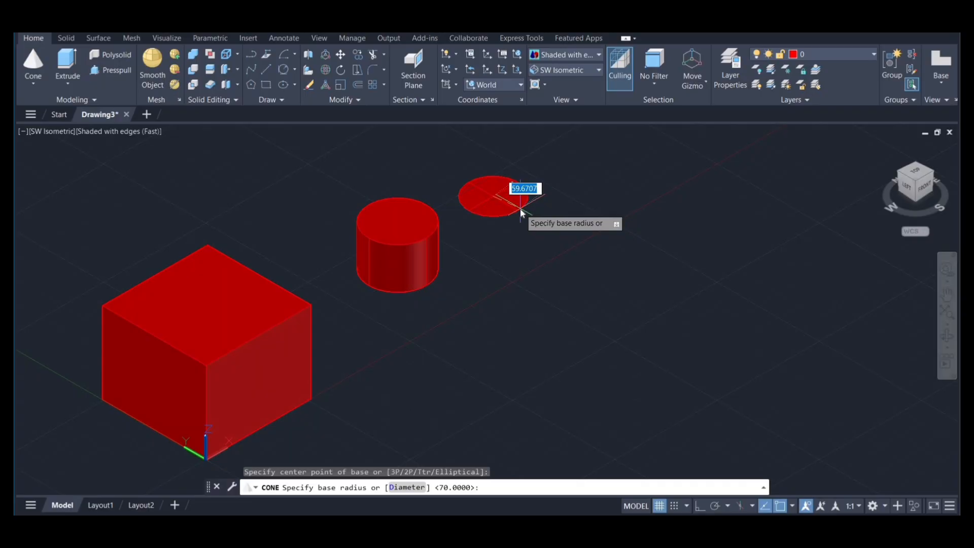
{"action": "type", "text": "60"}
{"action": "key", "text": "Return"}
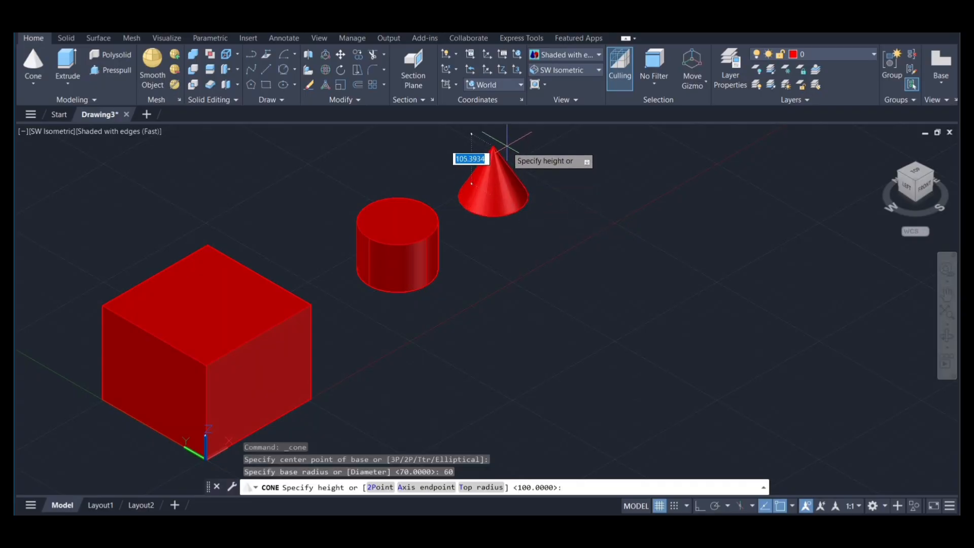
{"action": "type", "text": "100"}
{"action": "key", "text": "Return"}
Draw a solid sphere with a radius of about 179 in the open area behind the cylinder and cone
{"action": "middle_click_drag", "start_coordinate": [598, 207], "coordinate": [507, 244]}
{"action": "scroll", "coordinate": [502, 210], "scroll_direction": "down", "scroll_amount": 2}
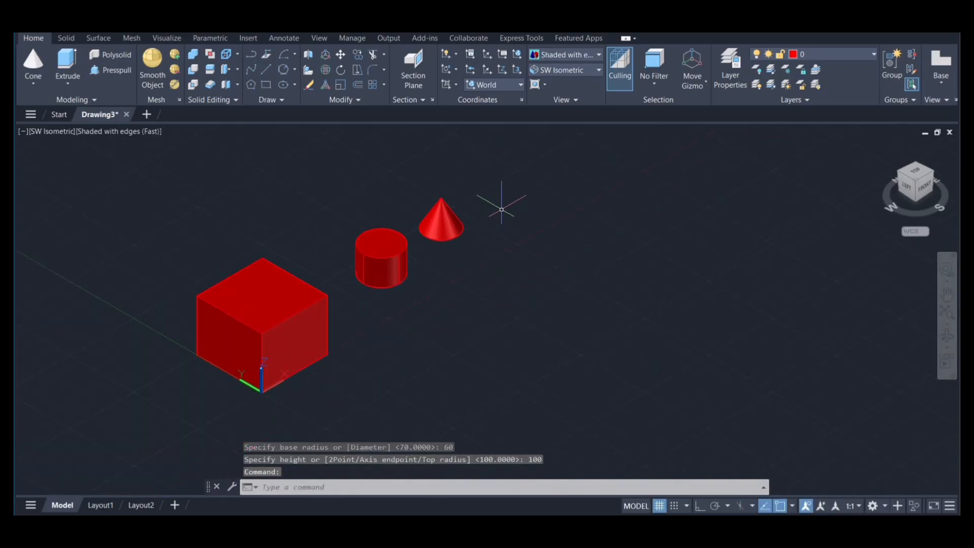
{"action": "middle_click_drag", "start_coordinate": [502, 209], "coordinate": [490, 267]}
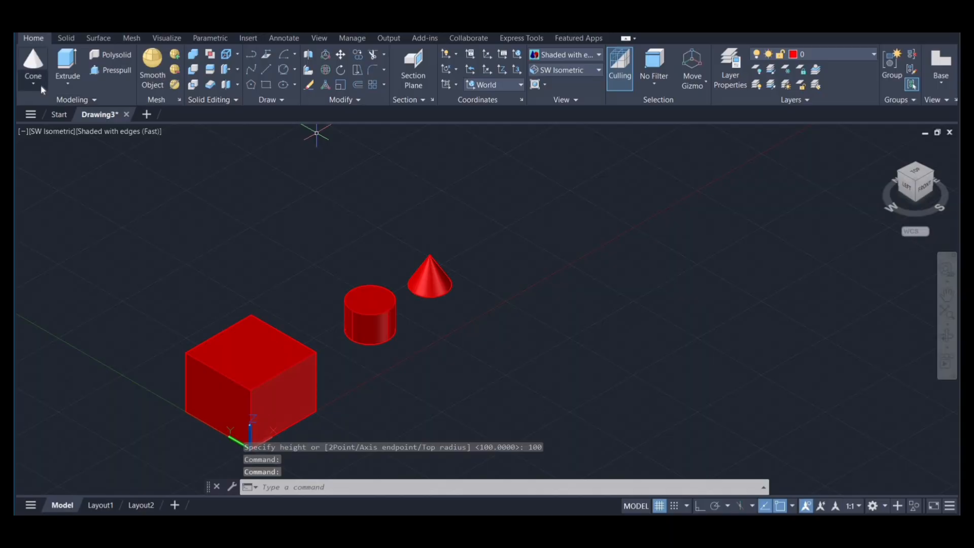
{"action": "left_click", "coordinate": [41, 86]}
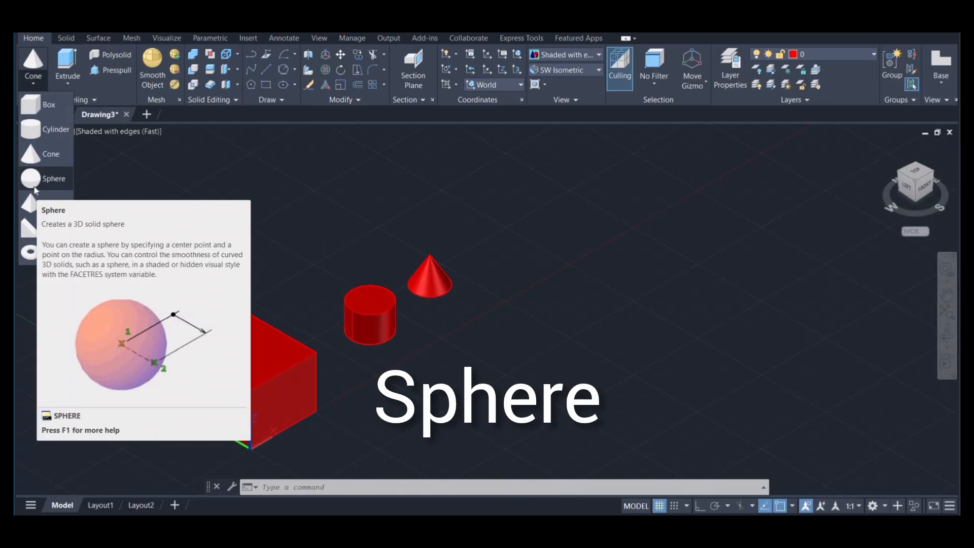
{"action": "left_click", "coordinate": [34, 182]}
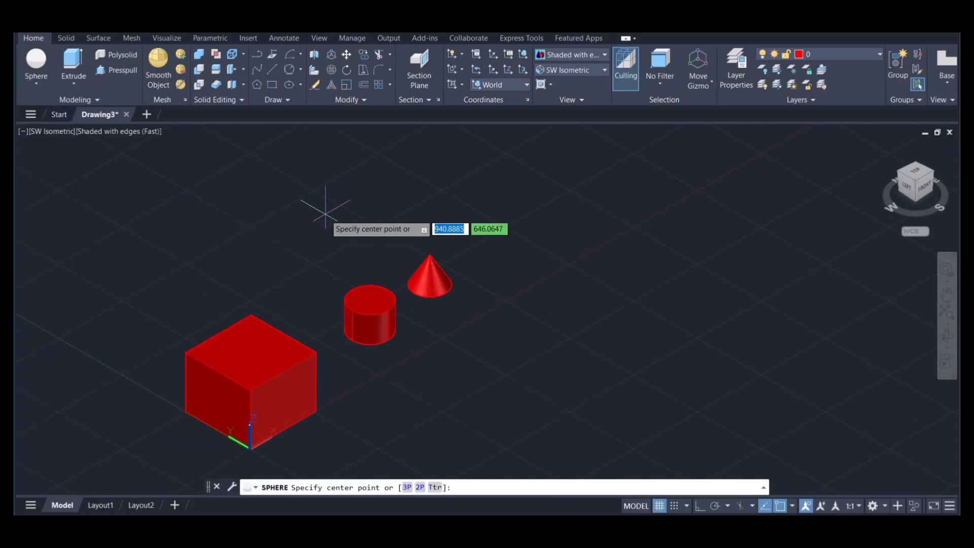
{"action": "left_click", "coordinate": [326, 203]}
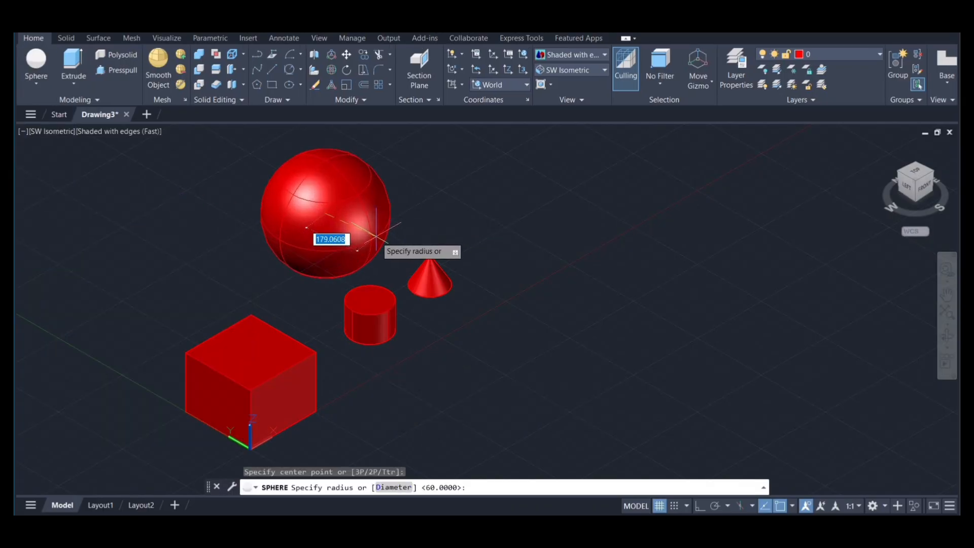
{"action": "left_click", "coordinate": [376, 237]}
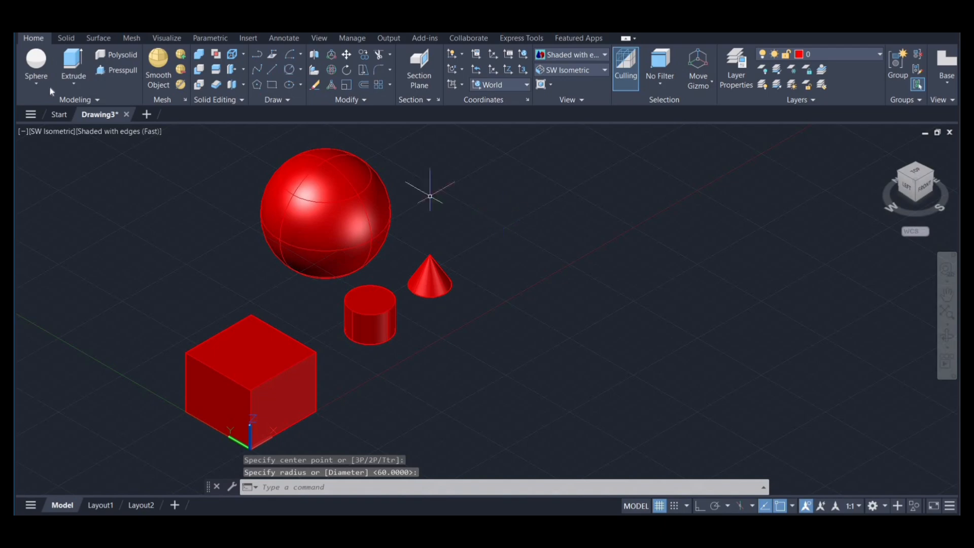
Create a six-sided solid pyramid with base radius 100 and height 200 on the open ground behind the box, beside the sphere
{"action": "left_click", "coordinate": [36, 85]}
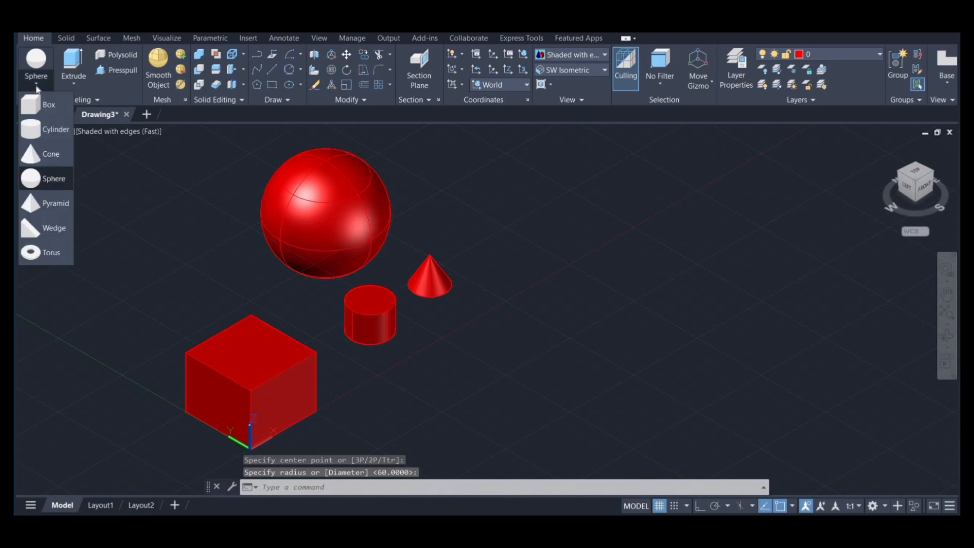
{"action": "left_click", "coordinate": [32, 201]}
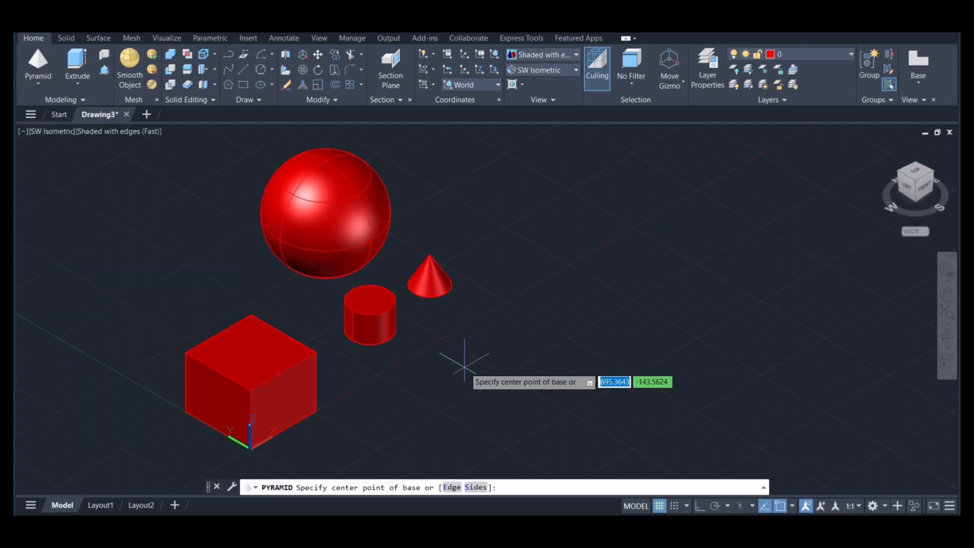
{"action": "left_click", "coordinate": [476, 487]}
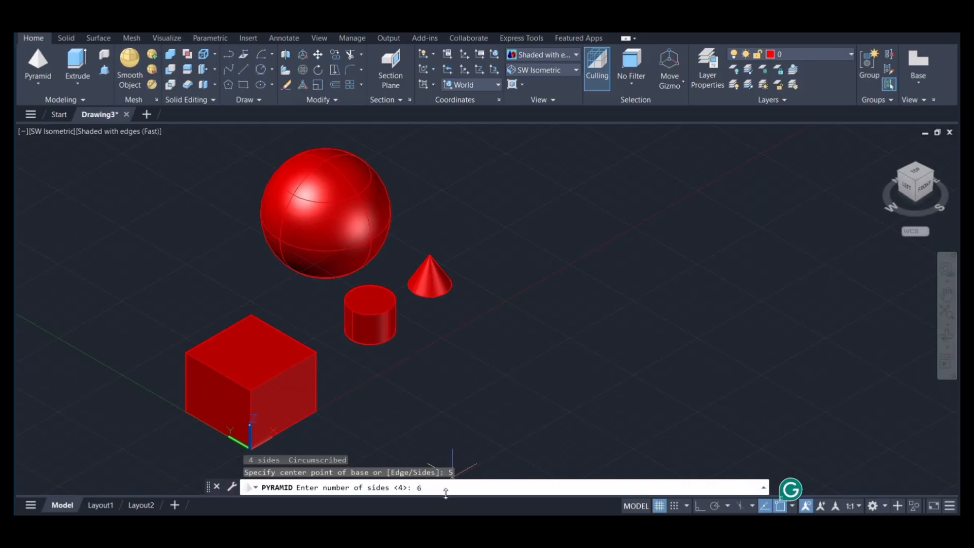
{"action": "type", "text": "6"}
{"action": "key", "text": "Return"}
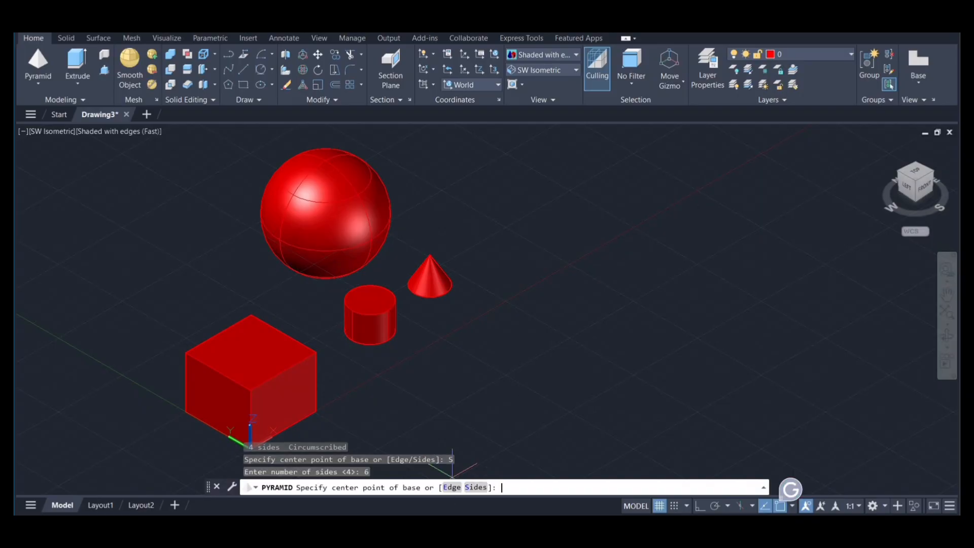
{"action": "left_click", "coordinate": [150, 294]}
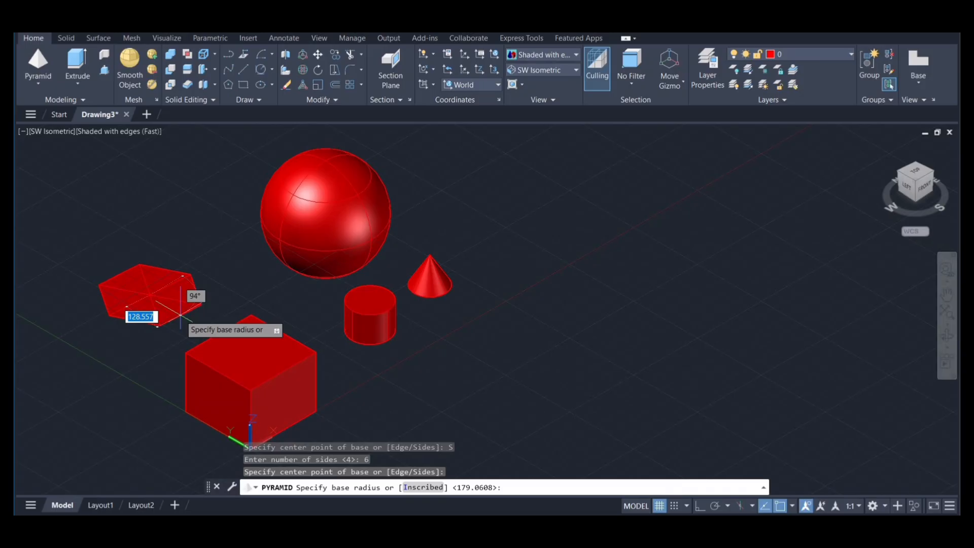
{"action": "type", "text": "100"}
{"action": "key", "text": "Return"}
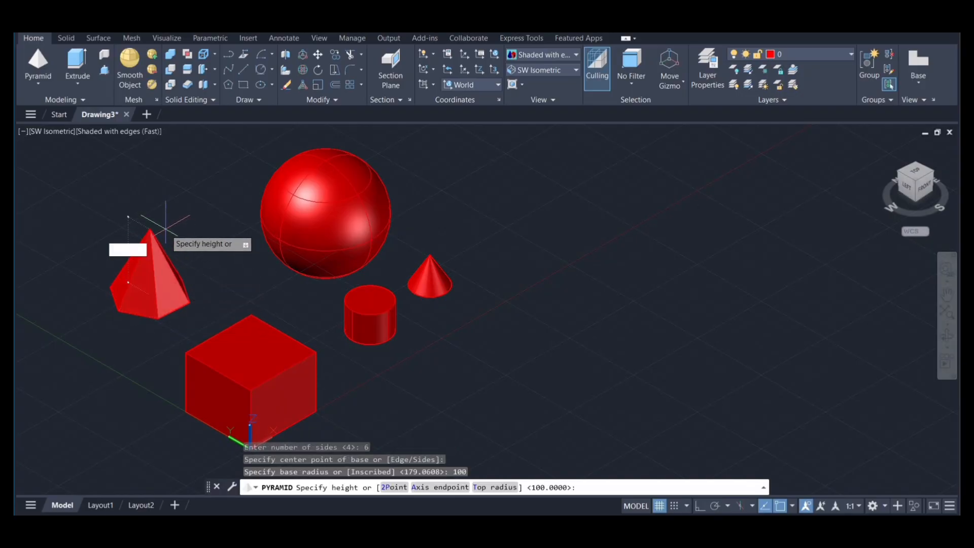
{"action": "type", "text": "200"}
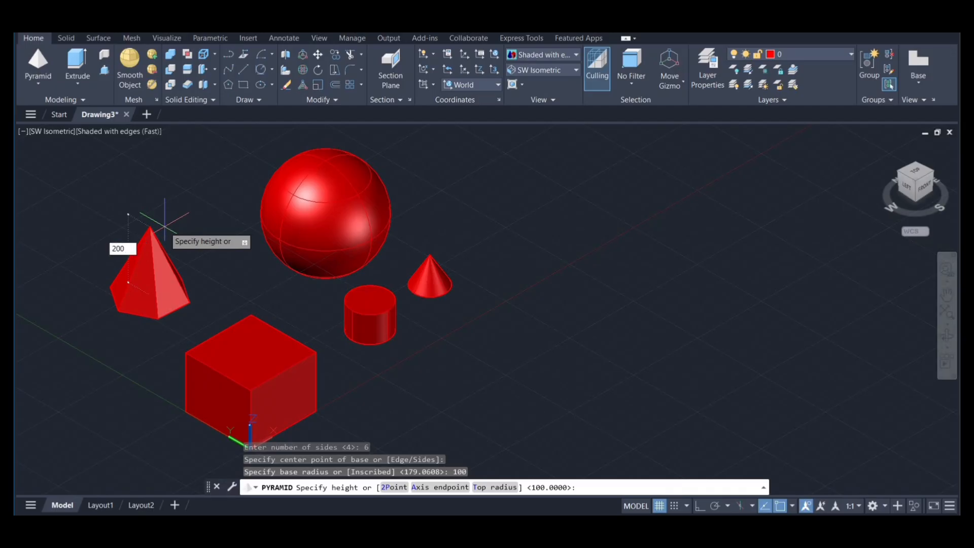
{"action": "key", "text": "Return"}
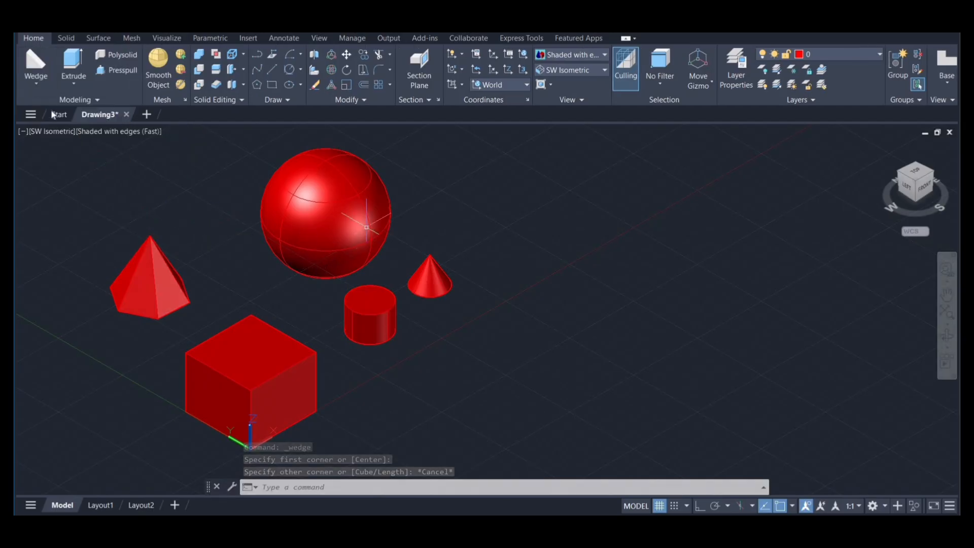
Draw a solid wedge on the open ground beyond the cone, roughly as large as the box
{"action": "left_click", "coordinate": [38, 83]}
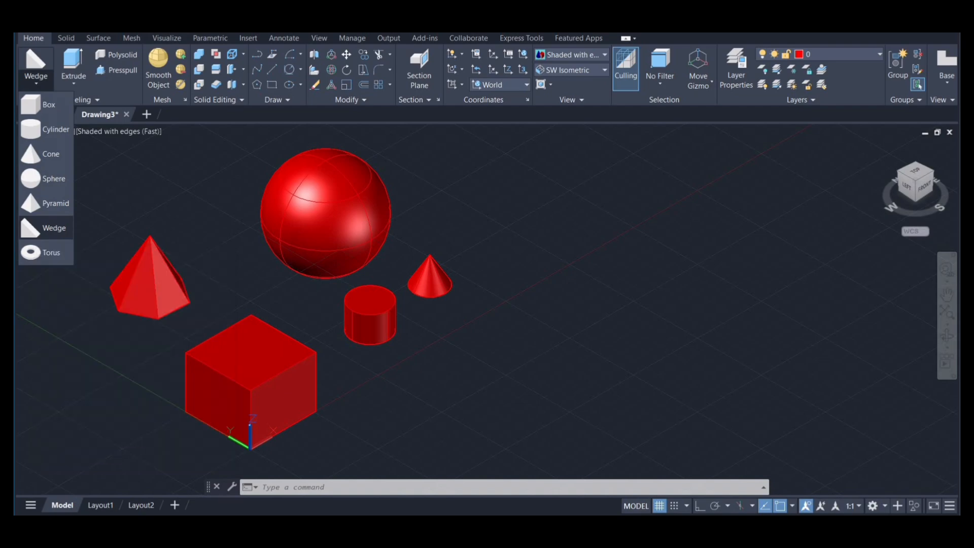
{"action": "left_click", "coordinate": [35, 236]}
{"action": "left_click", "coordinate": [525, 245]}
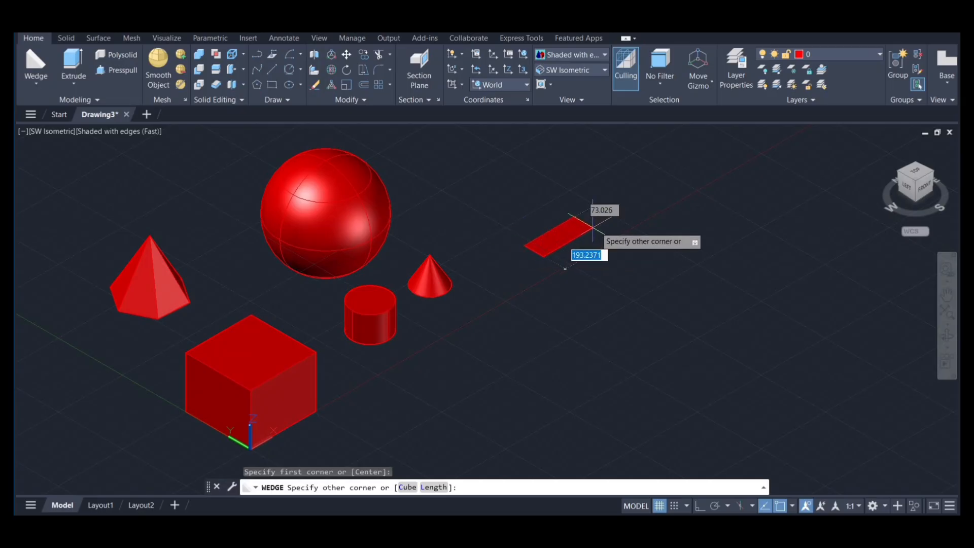
{"action": "left_click", "coordinate": [670, 232]}
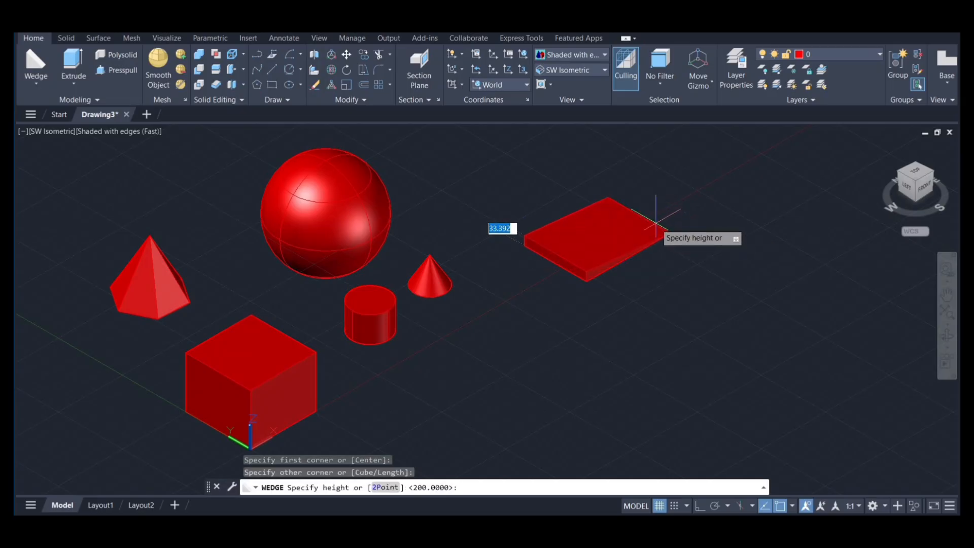
{"action": "left_click", "coordinate": [650, 170]}
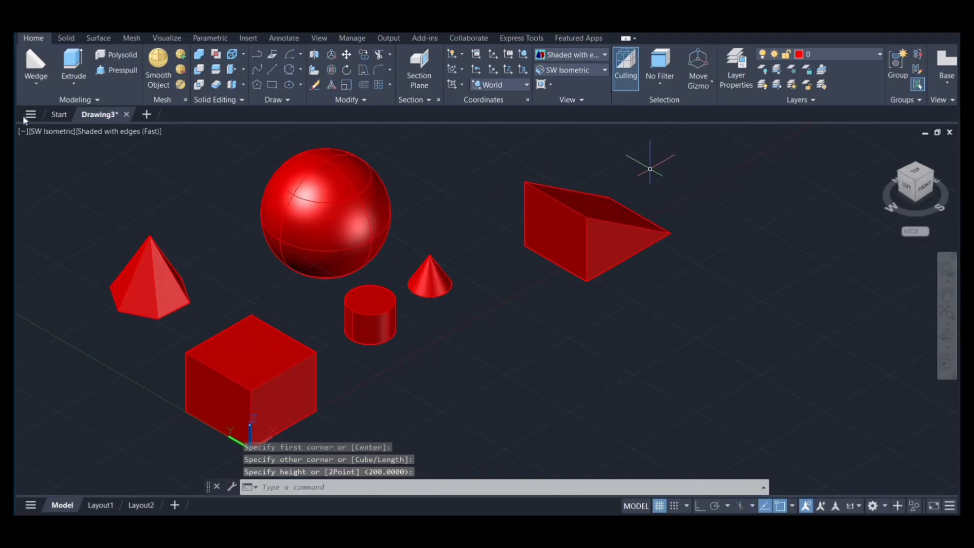
Draw a solid torus with a tube radius of about 57 in the open area behind the sphere and wedge
{"action": "left_click", "coordinate": [36, 84]}
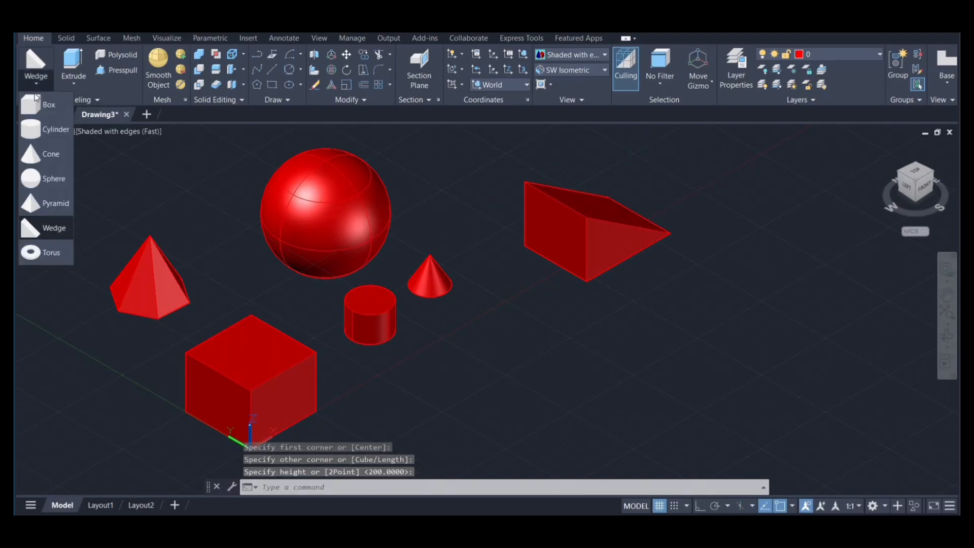
{"action": "left_click", "coordinate": [29, 253]}
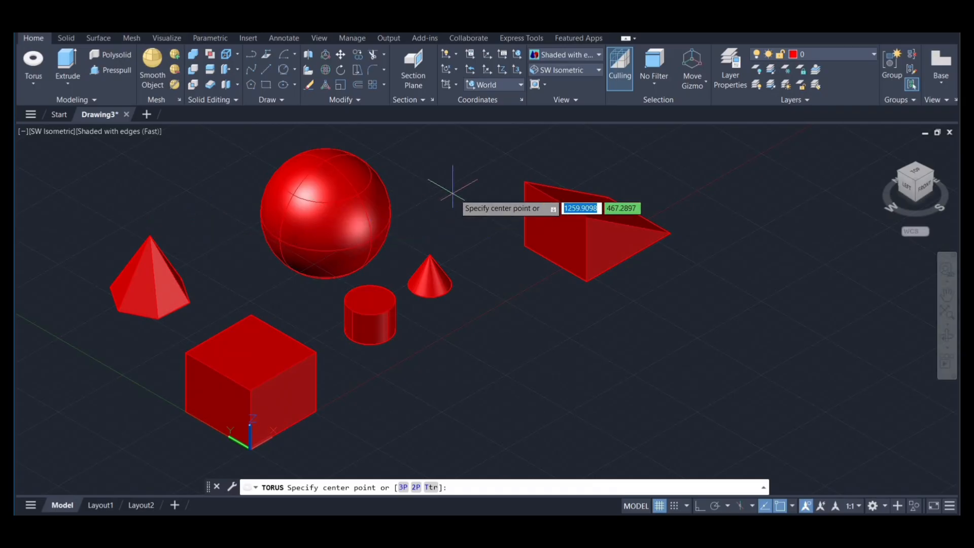
{"action": "middle_click_drag", "start_coordinate": [453, 192], "coordinate": [440, 270]}
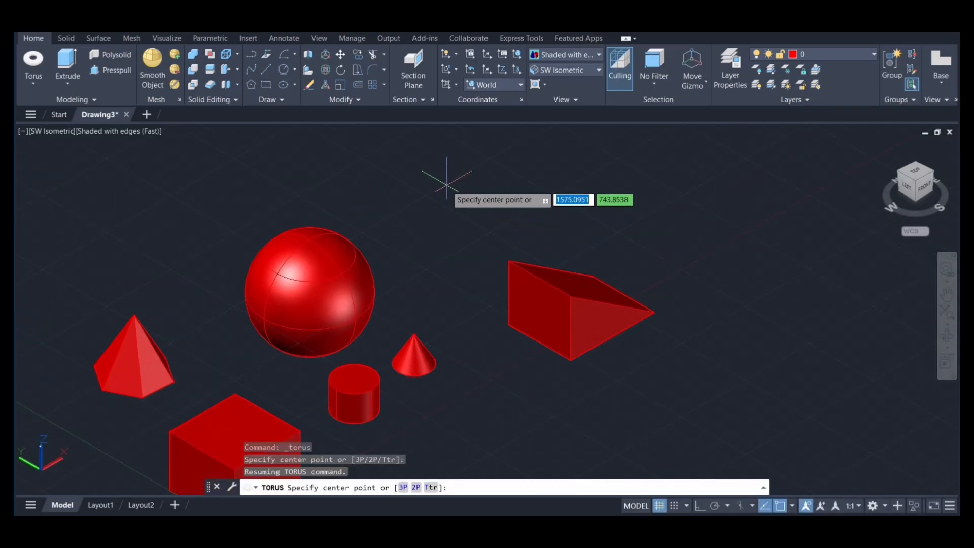
{"action": "left_click", "coordinate": [446, 183]}
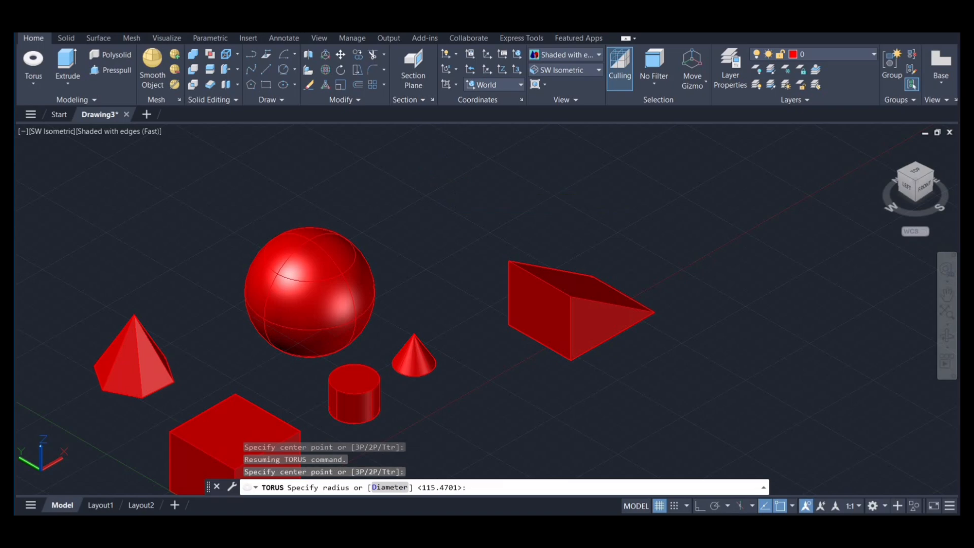
{"action": "left_click", "coordinate": [490, 207]}
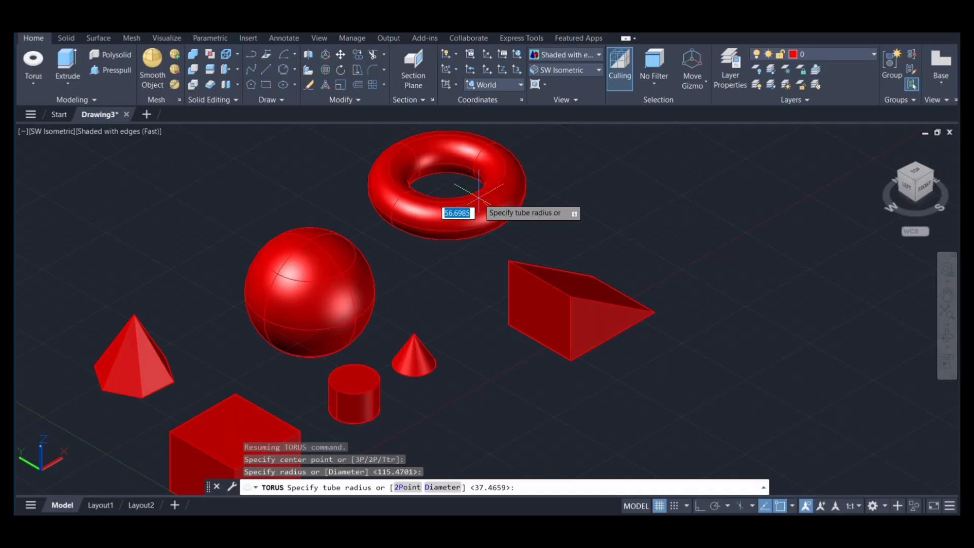
{"action": "left_click", "coordinate": [479, 197]}
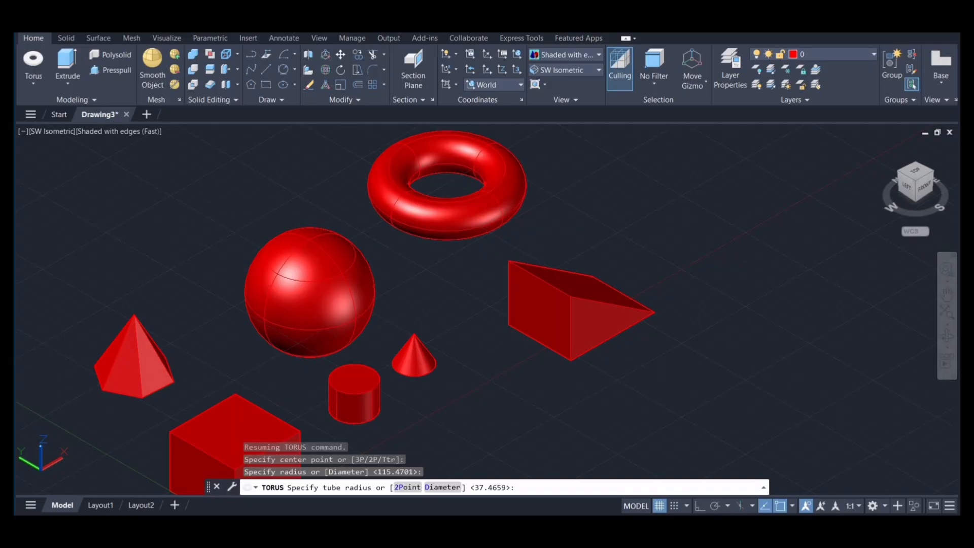
{"action": "scroll", "coordinate": [594, 207], "scroll_direction": "down", "scroll_amount": 3}
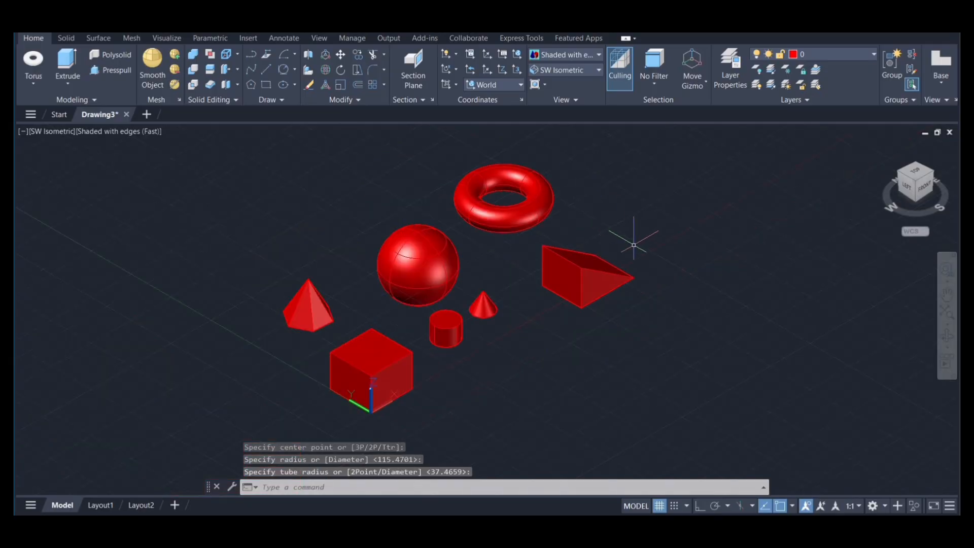
{"action": "middle_click_drag", "start_coordinate": [645, 255], "coordinate": [558, 275]}
{"action": "key", "text": "Escape"}
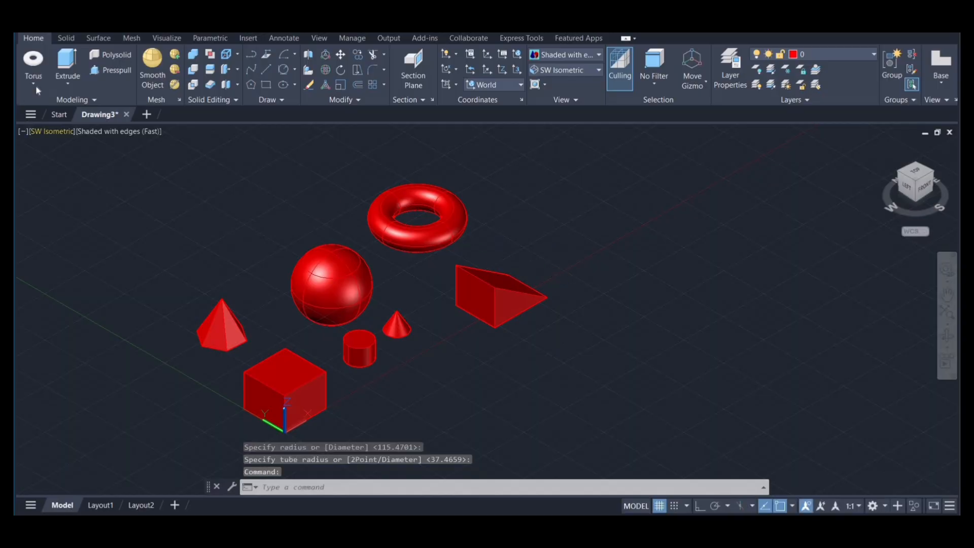
{"action": "left_click", "coordinate": [33, 84]}
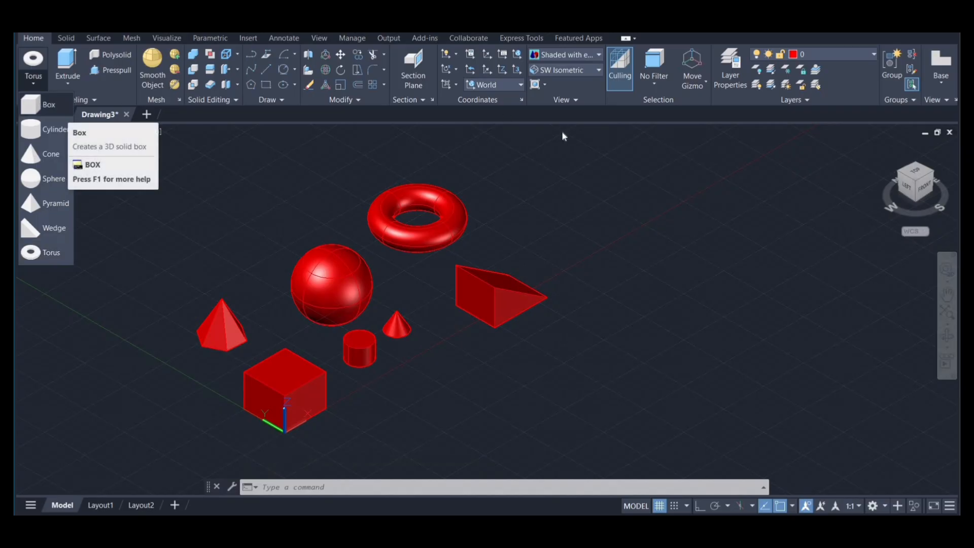
{"action": "left_click", "coordinate": [578, 158]}
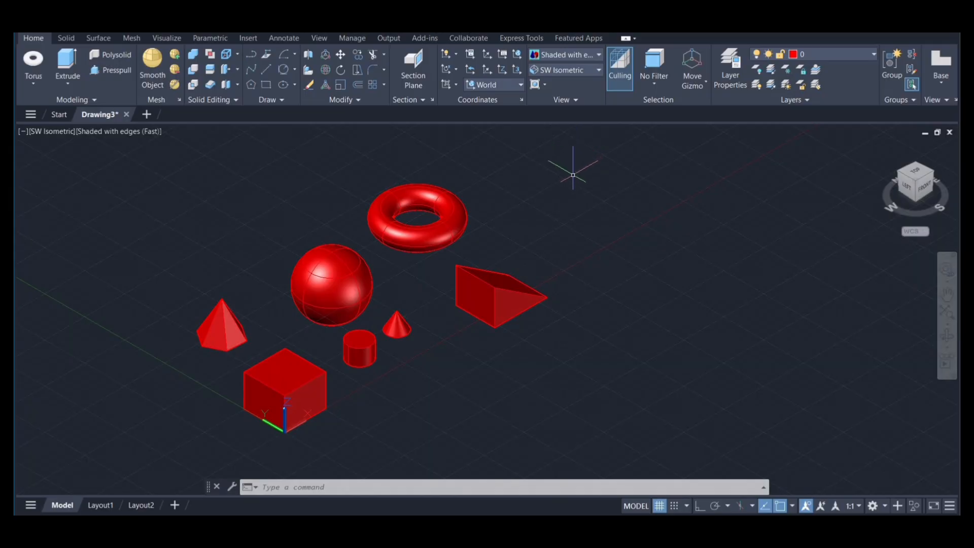
Draw a rectangle on the open ground behind the pyramid and sphere, with its first corner at about 747, 1821
{"action": "middle_click_drag", "start_coordinate": [572, 175], "coordinate": [583, 285]}
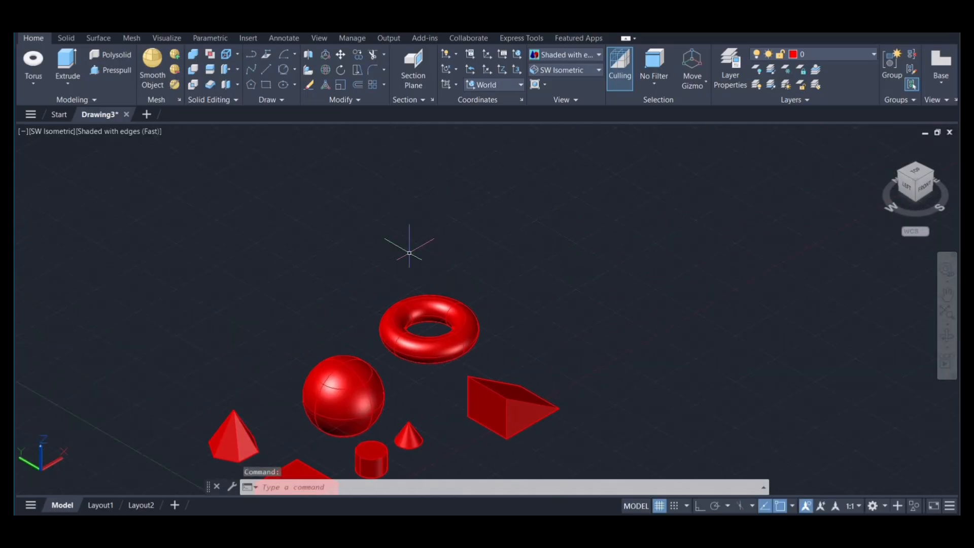
{"action": "left_click", "coordinate": [268, 87]}
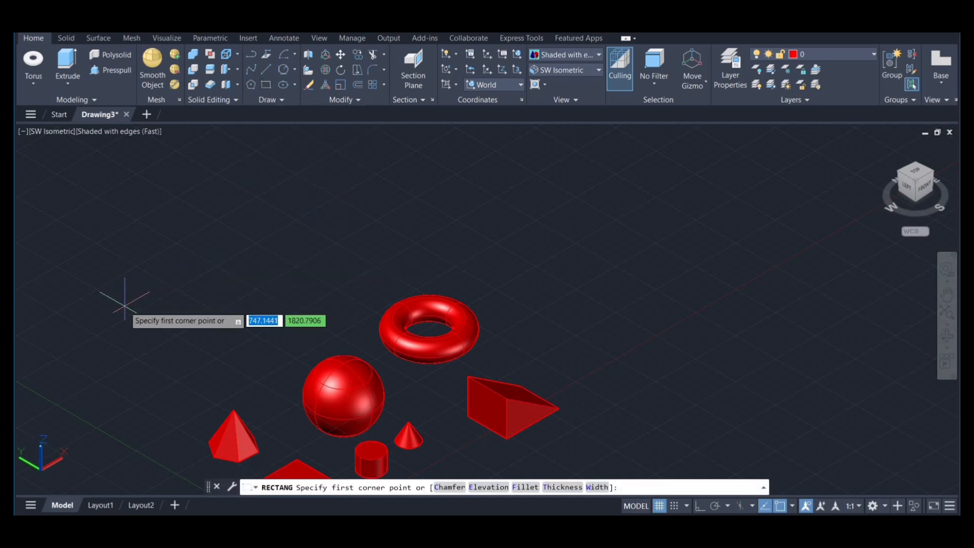
{"action": "left_click", "coordinate": [126, 306]}
{"action": "left_click", "coordinate": [294, 305]}
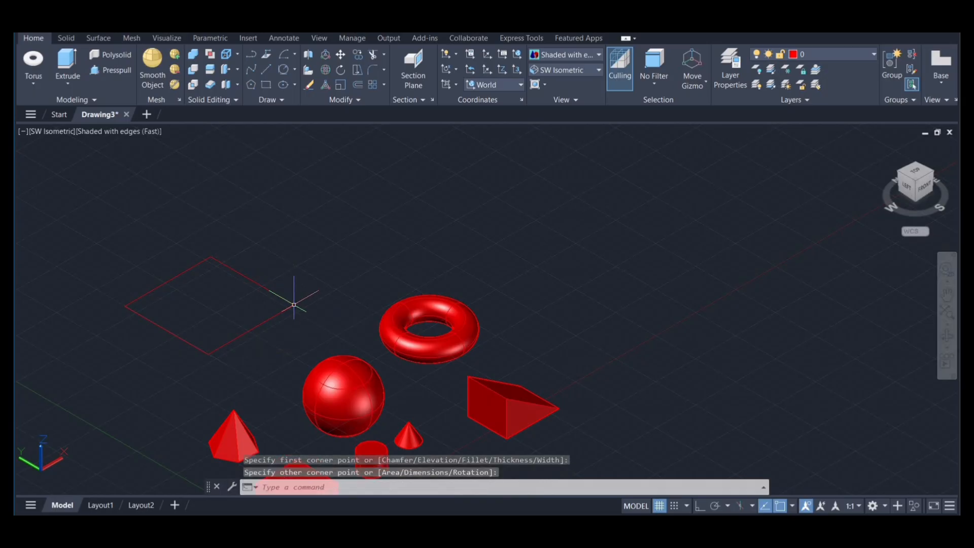
Draw a circle of radius about 269 centred on the midpoint of the rectangle's edge farthest from the solids, reaching that edge's corner
{"action": "left_click", "coordinate": [293, 72]}
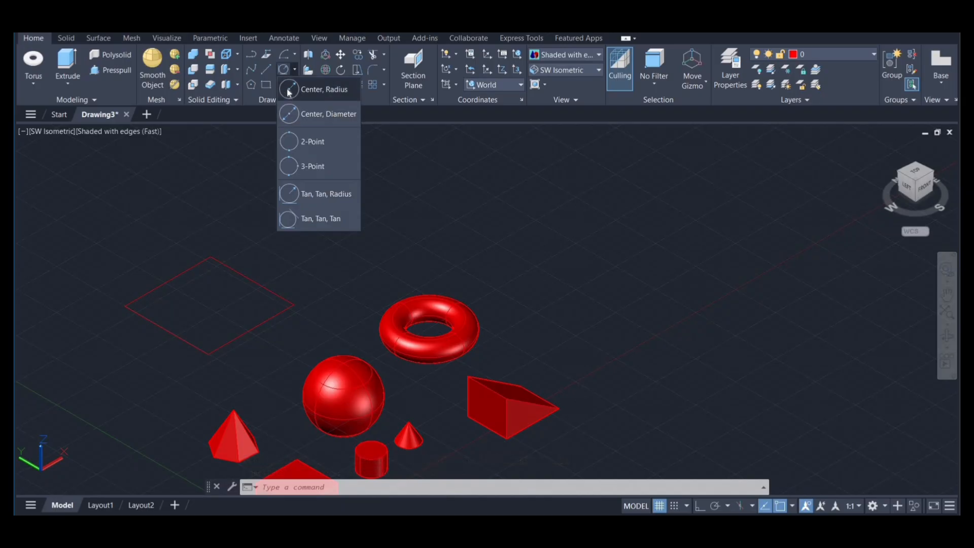
{"action": "left_click", "coordinate": [320, 89]}
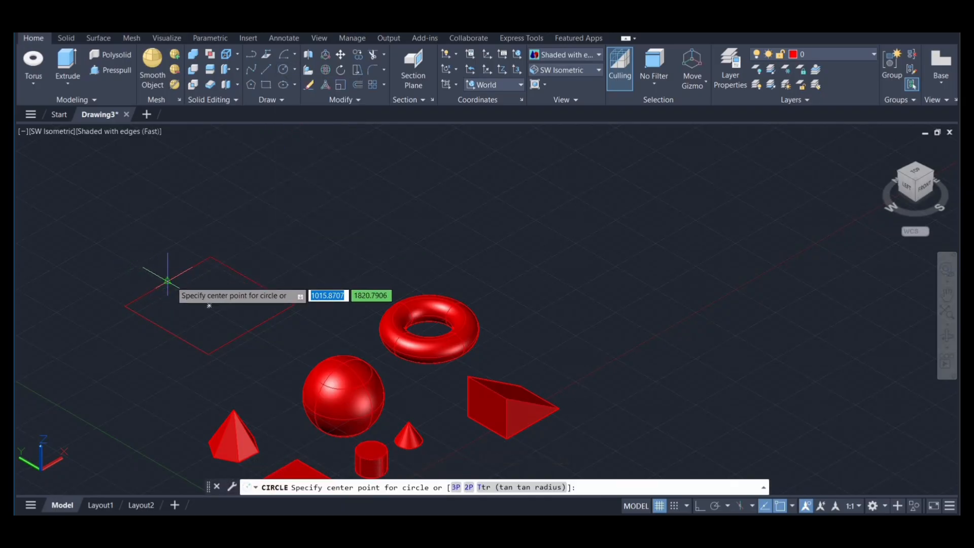
{"action": "left_click", "coordinate": [168, 280]}
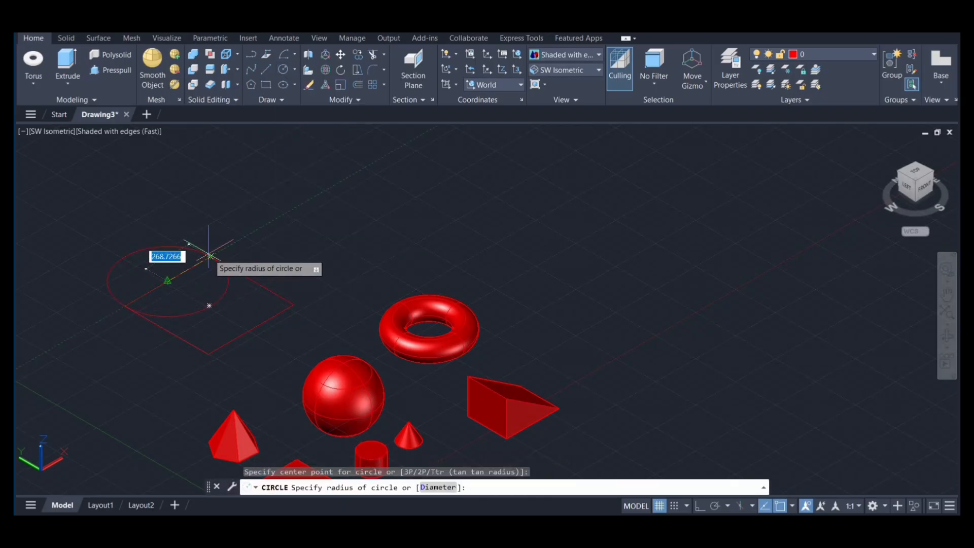
{"action": "left_click", "coordinate": [210, 256]}
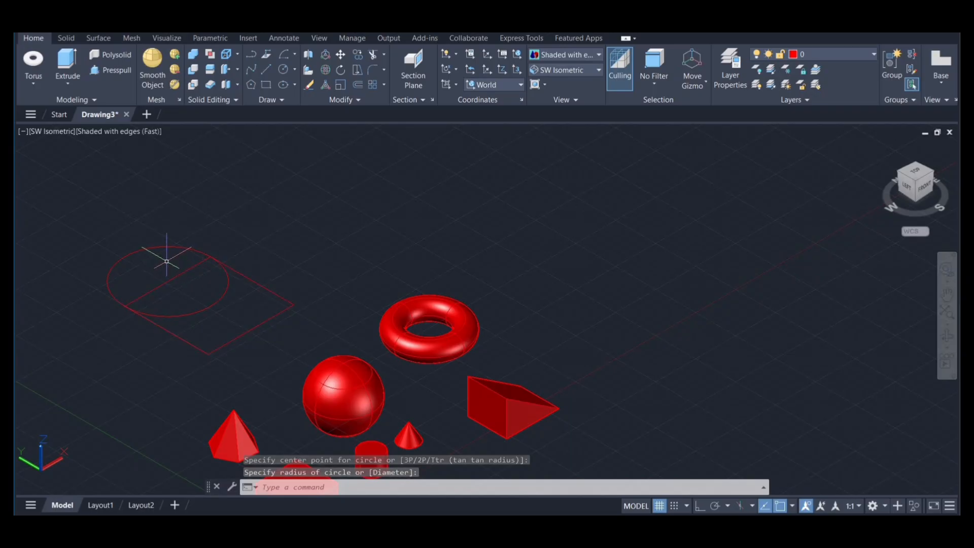
{"action": "key", "text": "Escape"}
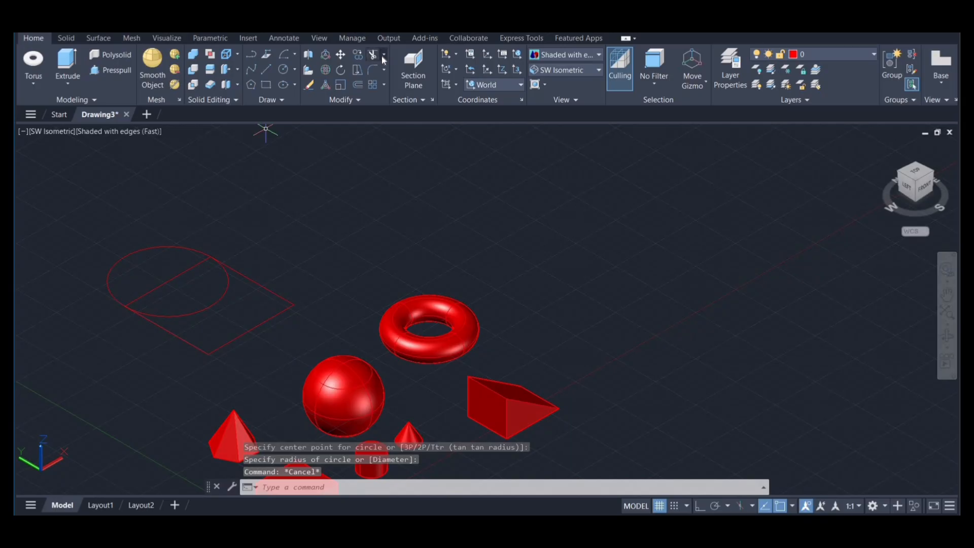
Trim the rectangle edge inside the circle and the arc inside the rectangle, leaving one outline with a rounded end
{"action": "left_click", "coordinate": [383, 56]}
{"action": "left_click", "coordinate": [386, 74]}
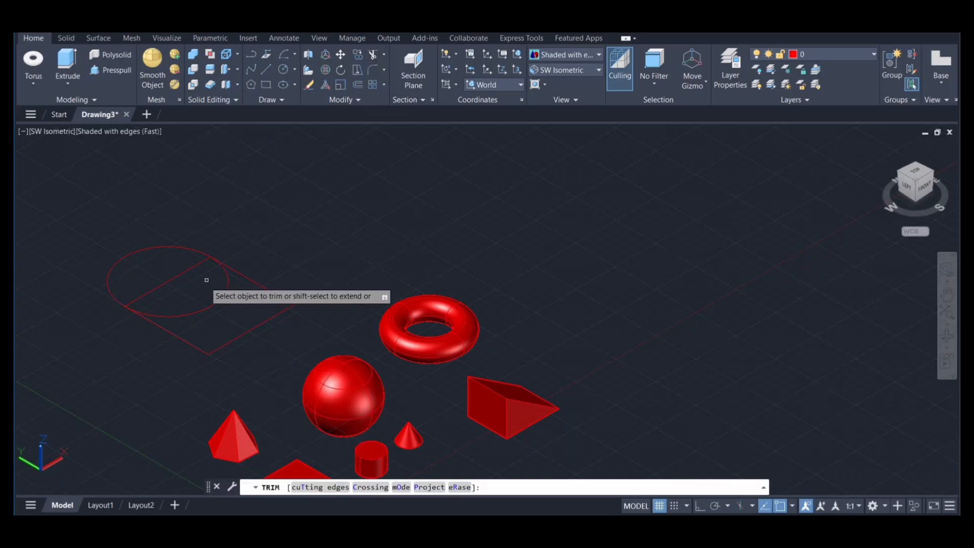
{"action": "left_click", "coordinate": [206, 306]}
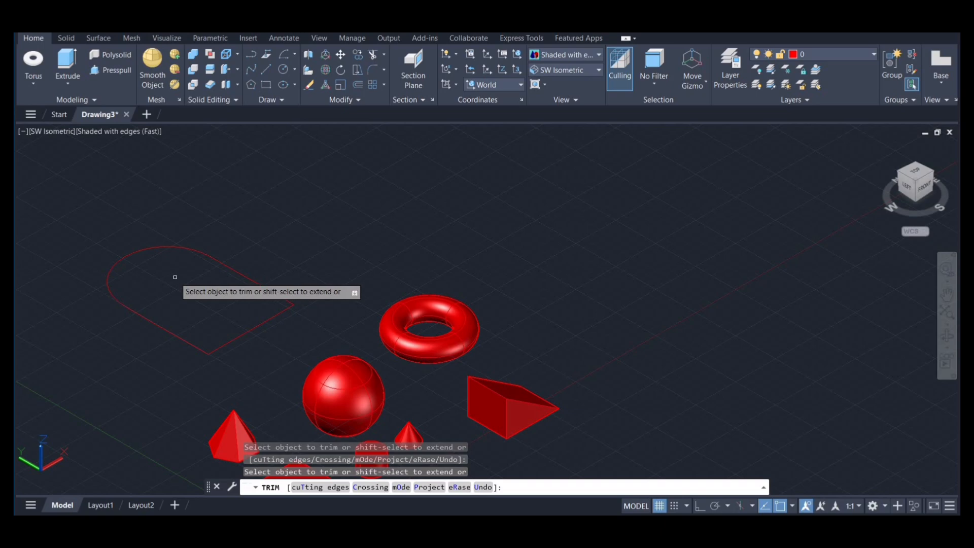
{"action": "key", "text": "Escape"}
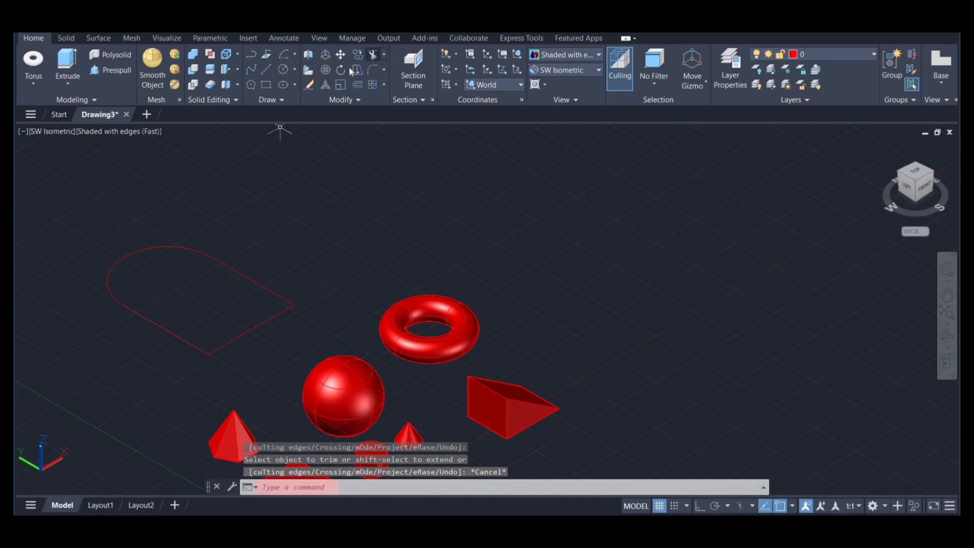
Draw a circle of radius about 125 inside the profile, centred on the centre of its rounded end
{"action": "left_click", "coordinate": [285, 70]}
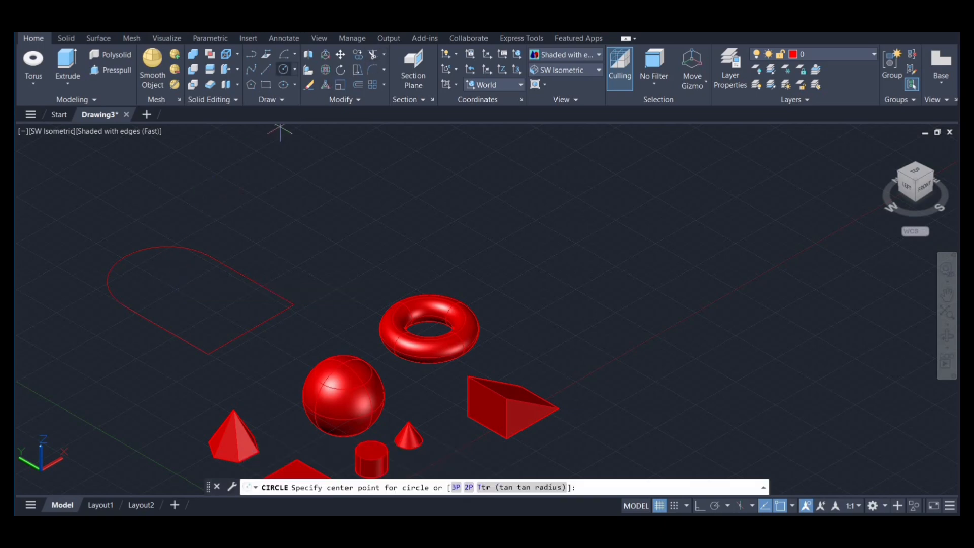
{"action": "left_click", "coordinate": [172, 282]}
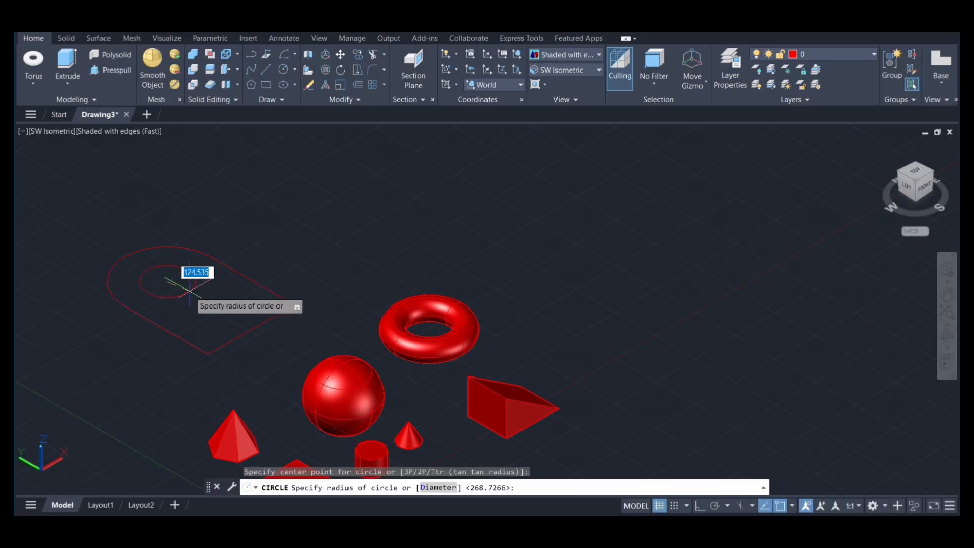
{"action": "left_click", "coordinate": [190, 290]}
{"action": "key", "text": "Escape"}
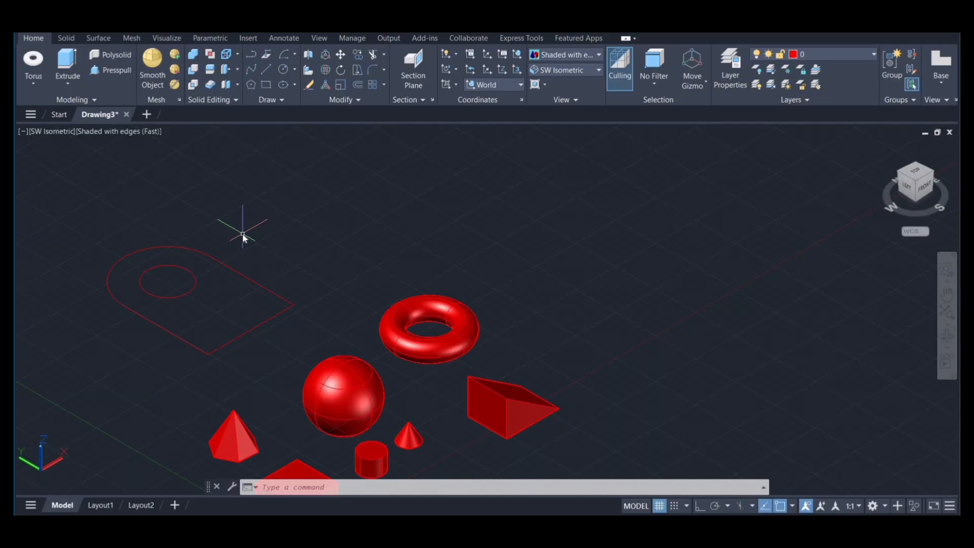
Convert the rounded-end outline and its inner circle into regions
{"action": "type", "text": "REg"}
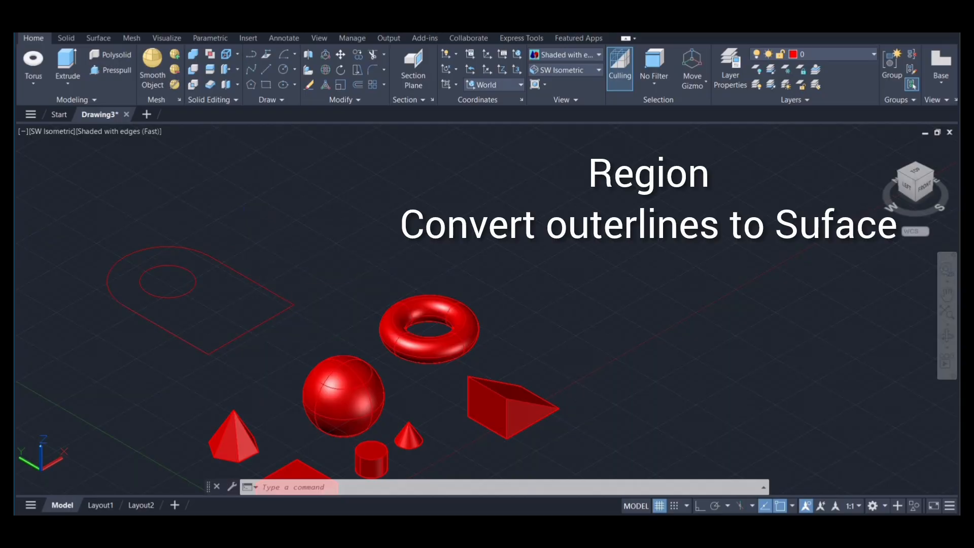
{"action": "key", "text": "Return"}
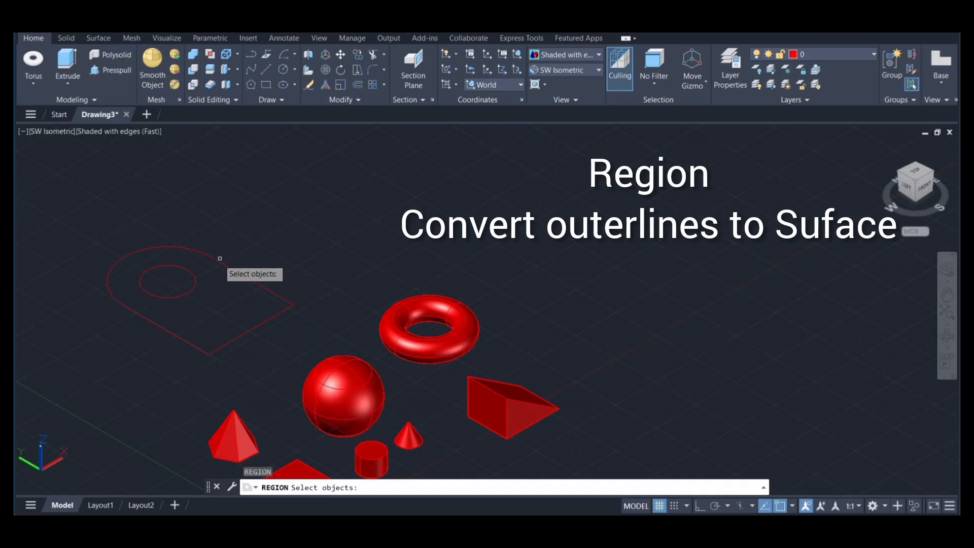
{"action": "left_click", "coordinate": [203, 251]}
{"action": "left_click", "coordinate": [189, 272]}
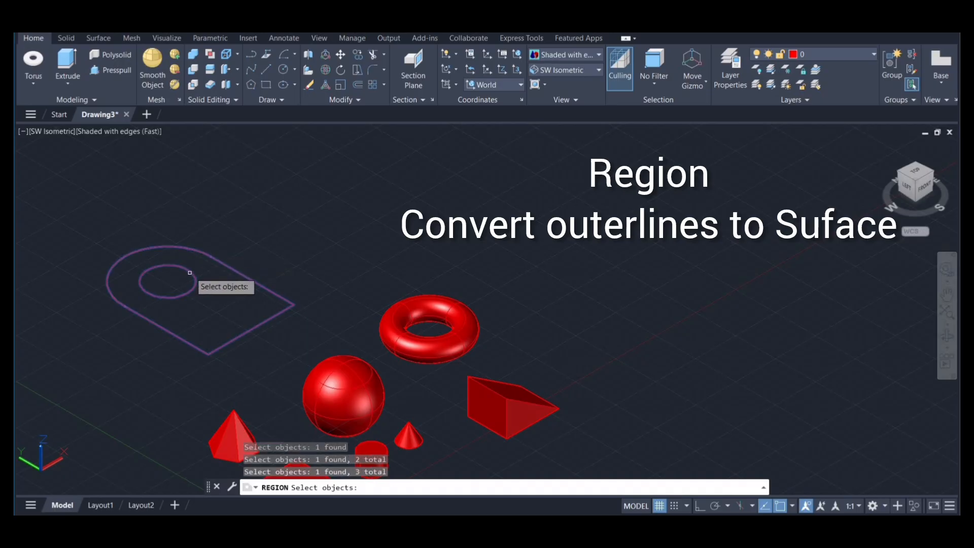
{"action": "key", "text": "Return"}
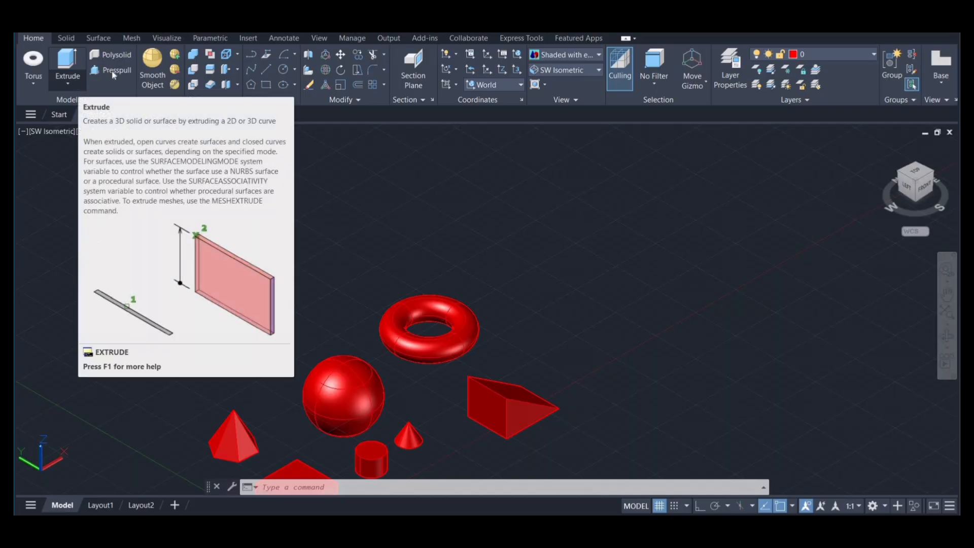
Extrude the rounded-end outline region upward about 182, and undo that extrusion
{"action": "left_click", "coordinate": [73, 65]}
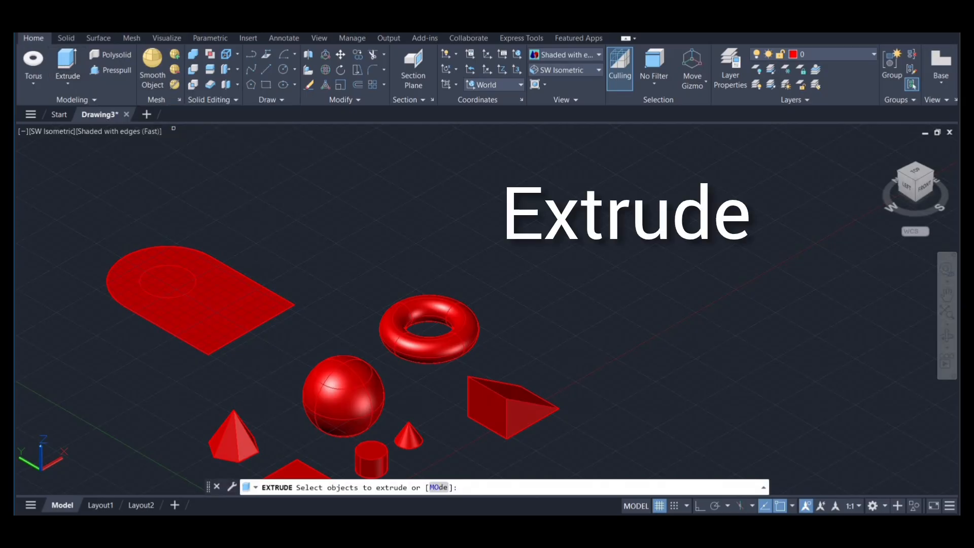
{"action": "left_click", "coordinate": [234, 298]}
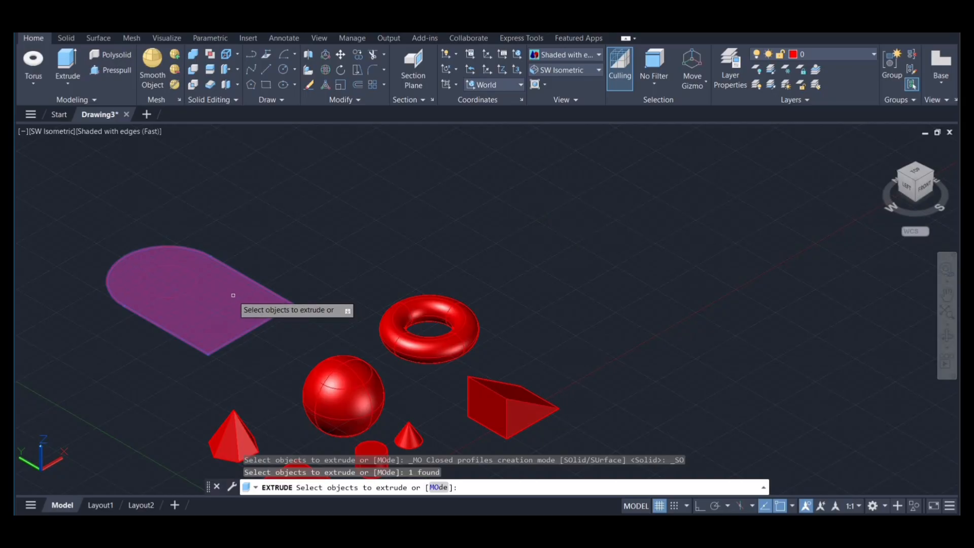
{"action": "key", "text": "Return"}
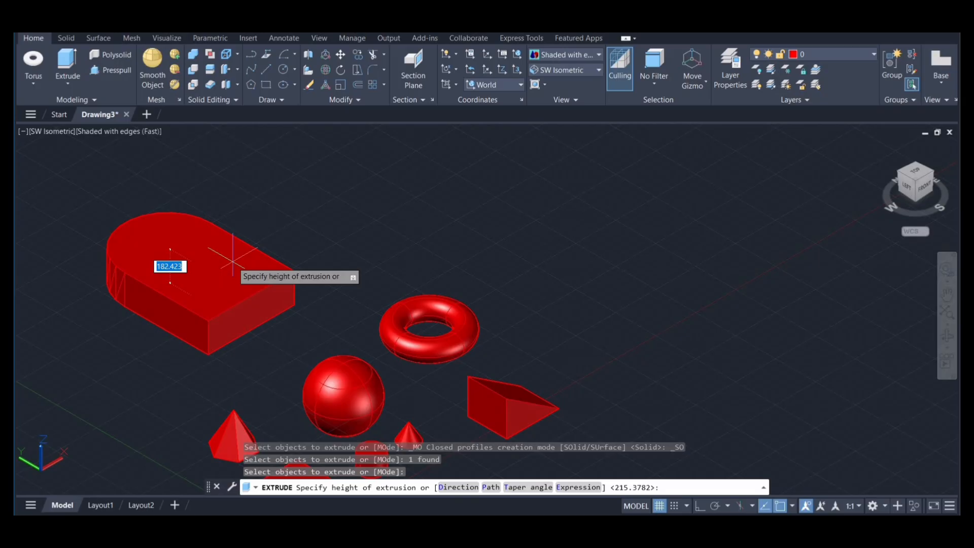
{"action": "left_click", "coordinate": [233, 259]}
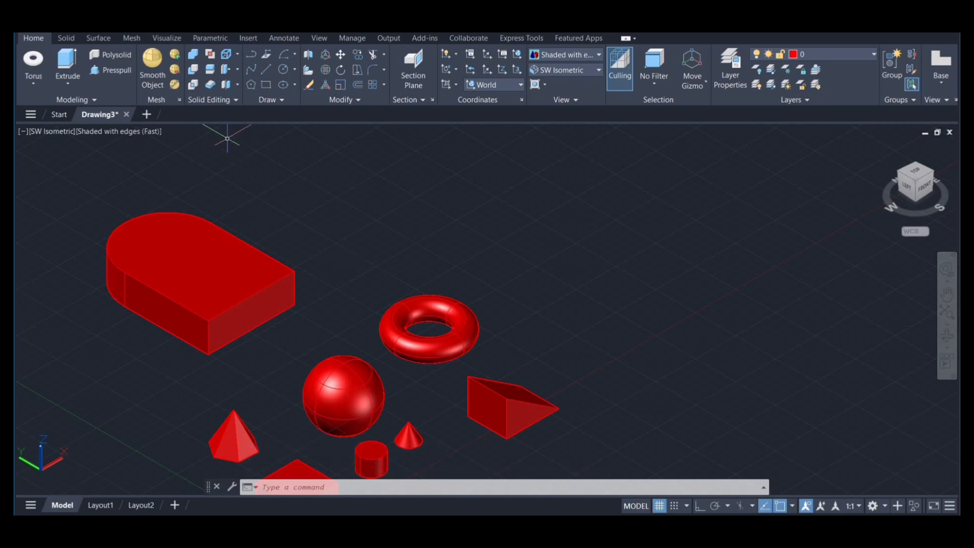
{"action": "key", "text": "ctrl+z"}
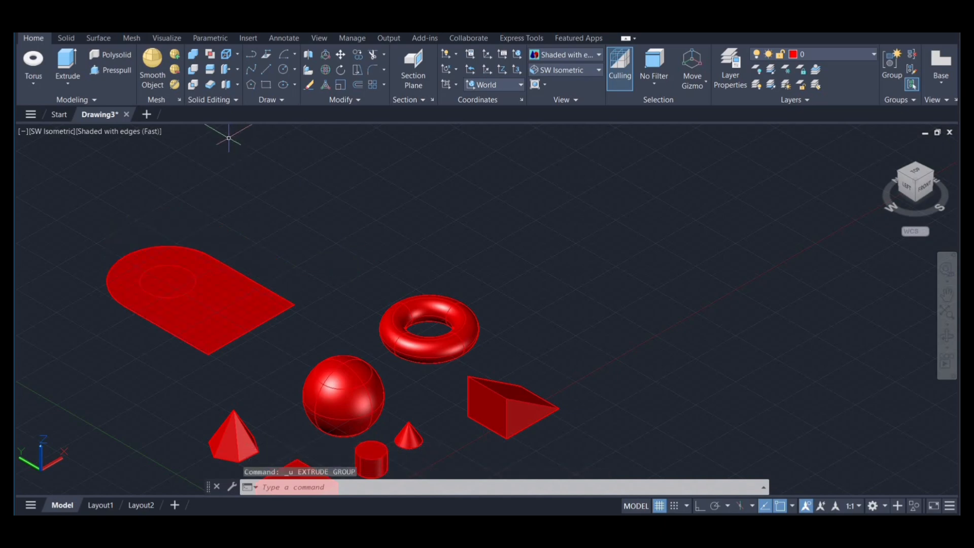
Presspull the area between the outline and the inner circle upward into a solid block with a round hole
{"action": "left_click", "coordinate": [121, 69]}
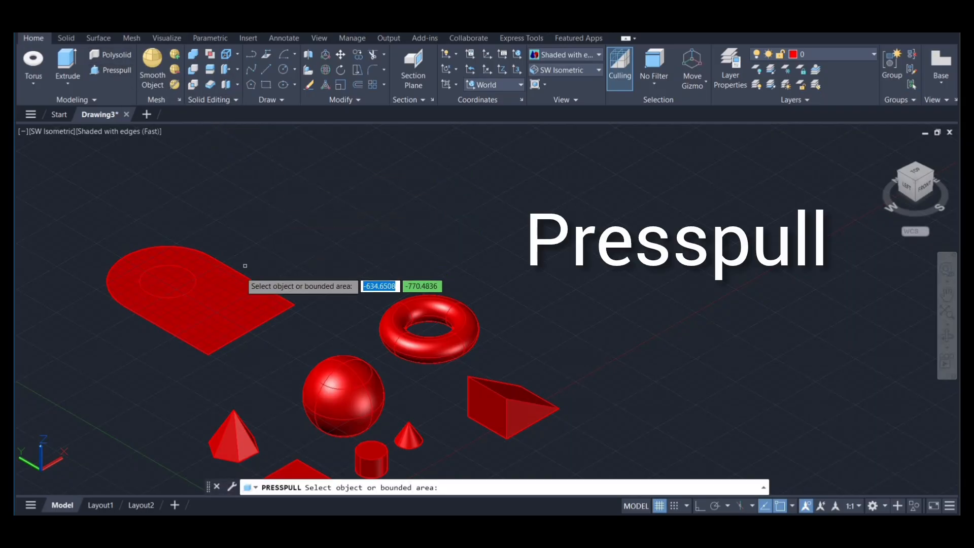
{"action": "left_click", "coordinate": [223, 302]}
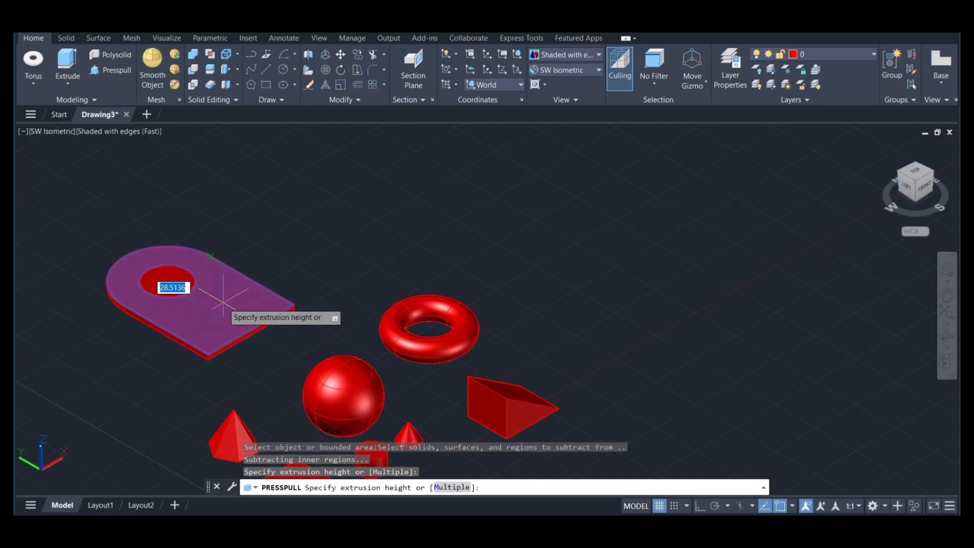
{"action": "left_click", "coordinate": [224, 264]}
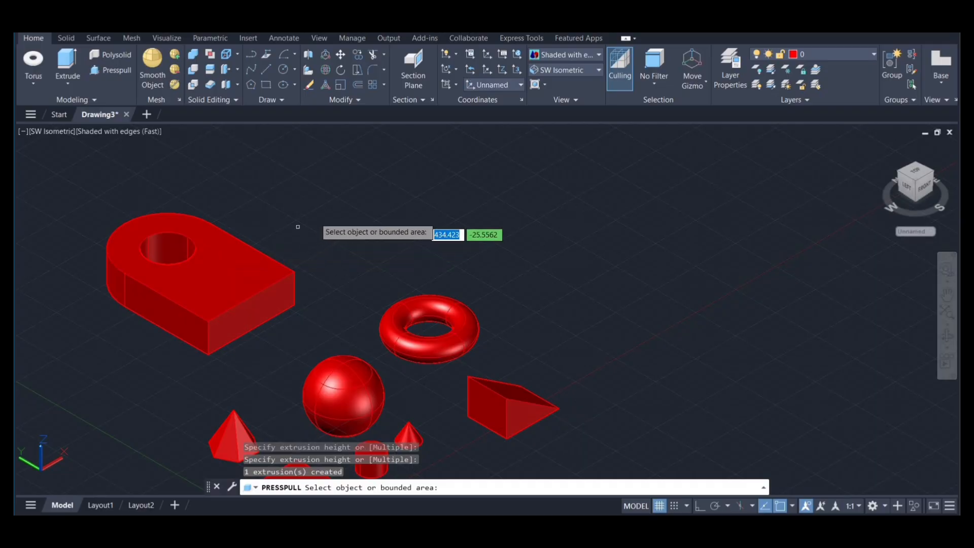
{"action": "middle_click_drag", "start_coordinate": [224, 264], "coordinate": [152, 251], "text": "shift"}
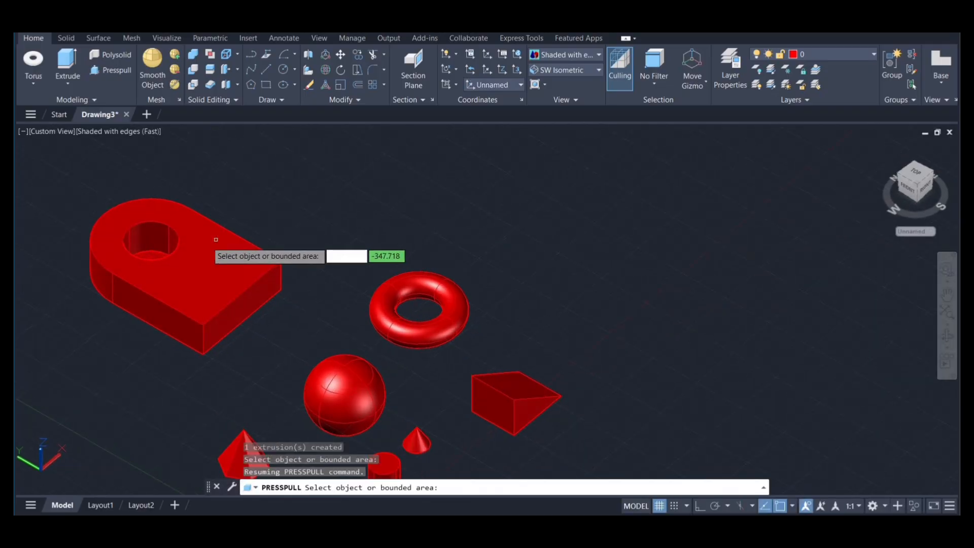
{"action": "key", "text": "Escape"}
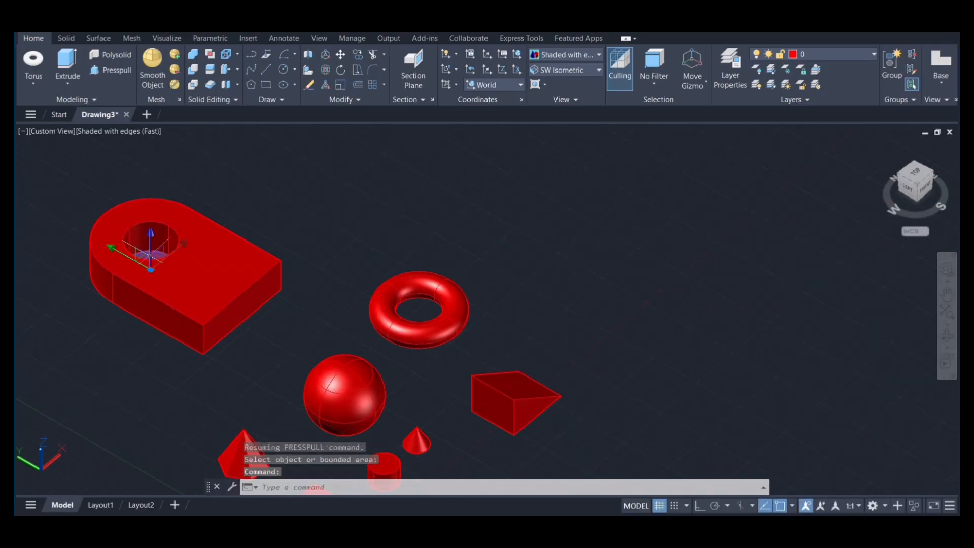
Delete the leftover circular region at the bottom of the block's hole
{"action": "key", "text": "Delete"}
{"action": "left_click", "coordinate": [150, 256]}
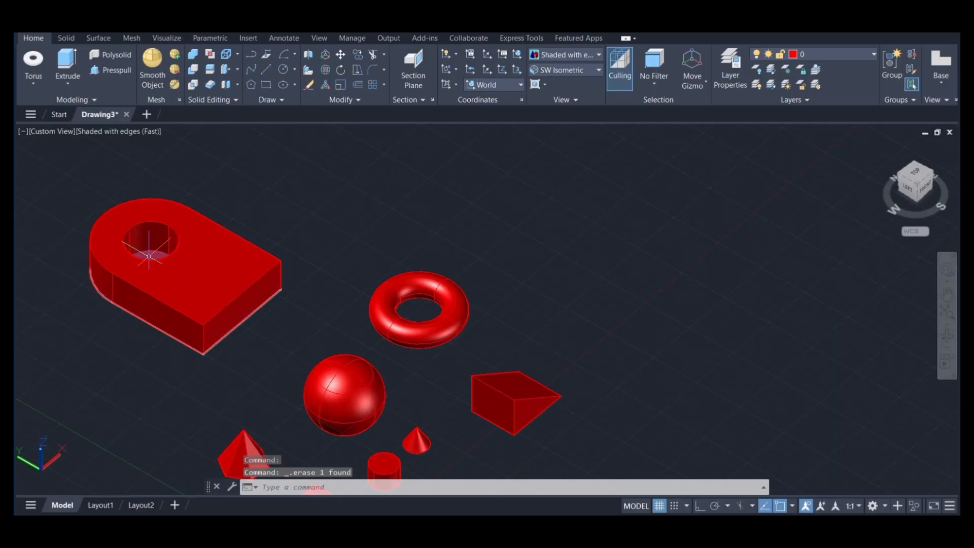
{"action": "key", "text": "Escape"}
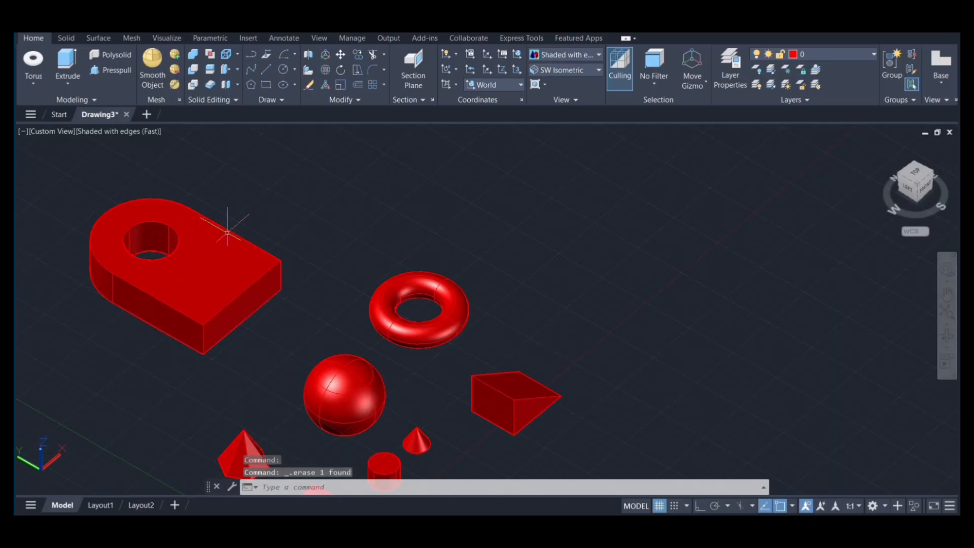
{"action": "middle_click_drag", "start_coordinate": [305, 247], "coordinate": [299, 215], "text": "shift"}
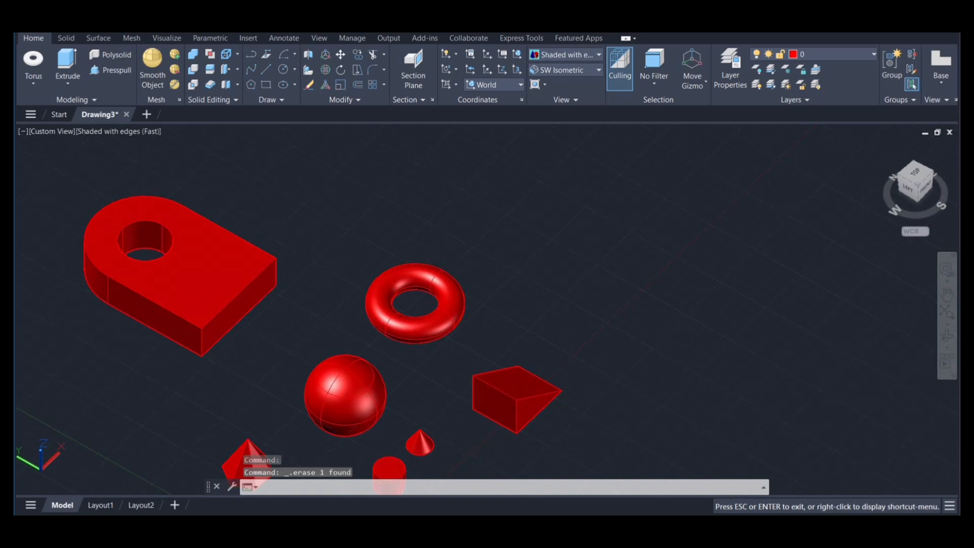
Draw a rectangle flat on the open ground behind the wedge, as the base profile for a loft
{"action": "left_click", "coordinate": [71, 85]}
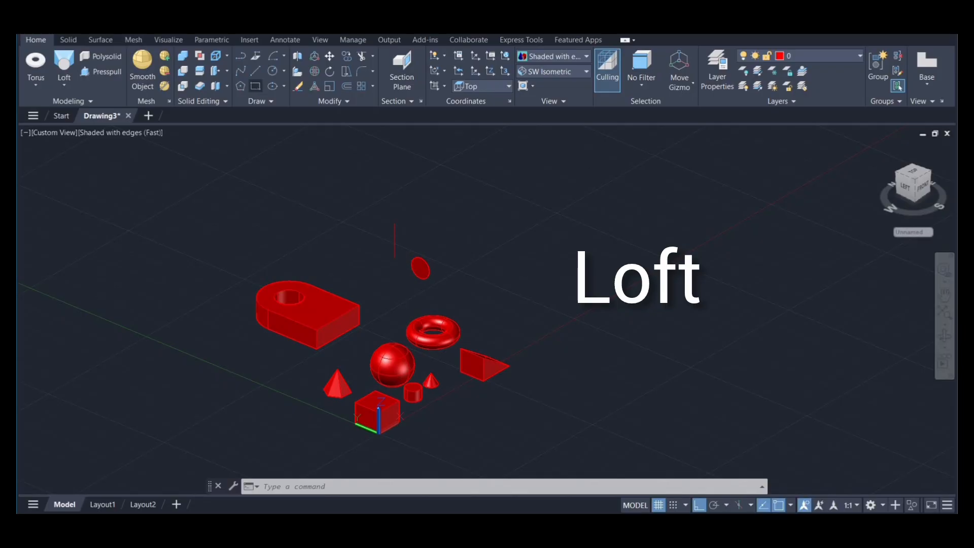
{"action": "left_click", "coordinate": [501, 282]}
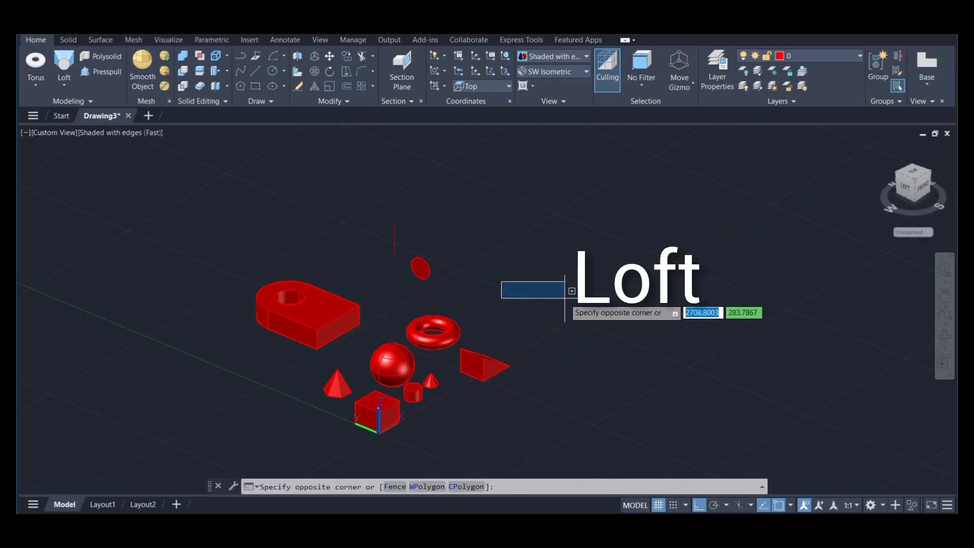
{"action": "key", "text": "Escape"}
{"action": "left_click", "coordinate": [256, 86]}
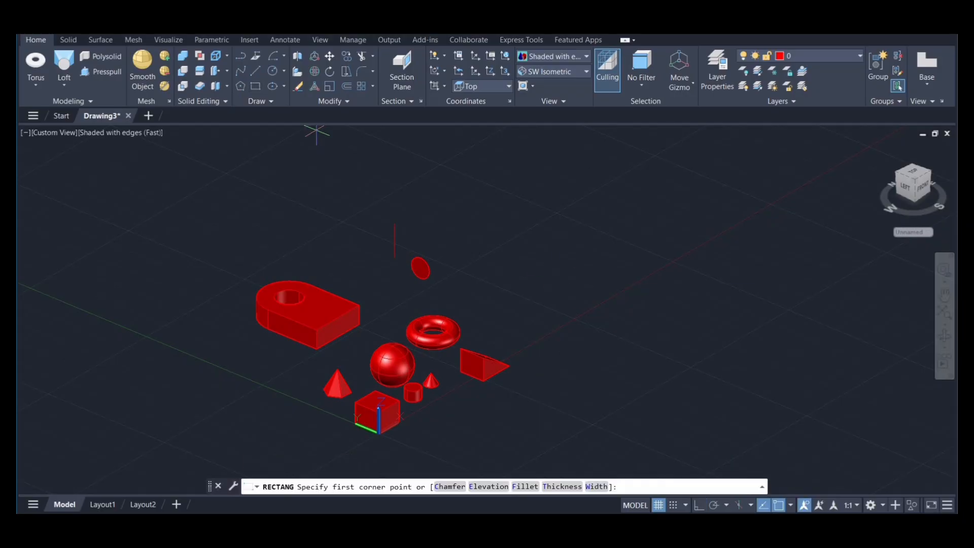
{"action": "left_click", "coordinate": [513, 281]}
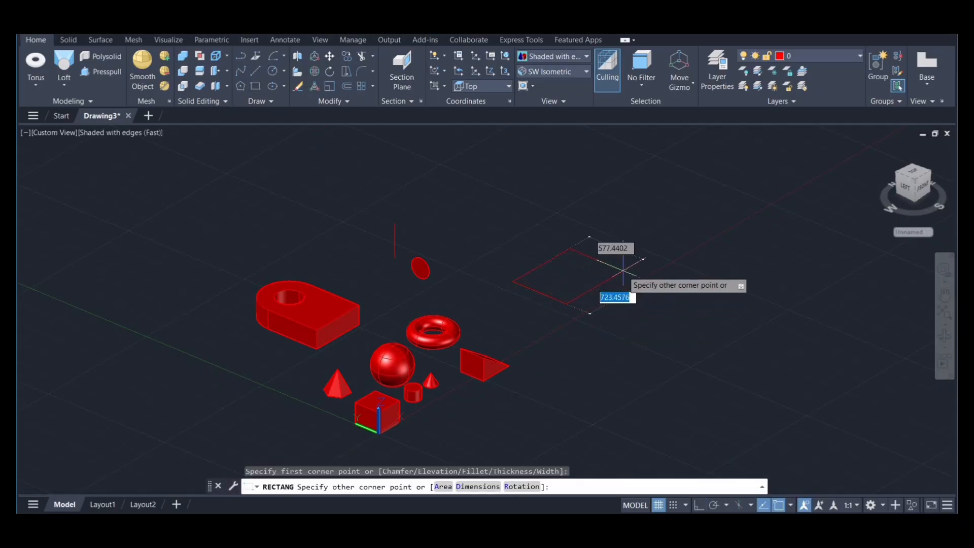
{"action": "left_click", "coordinate": [649, 268]}
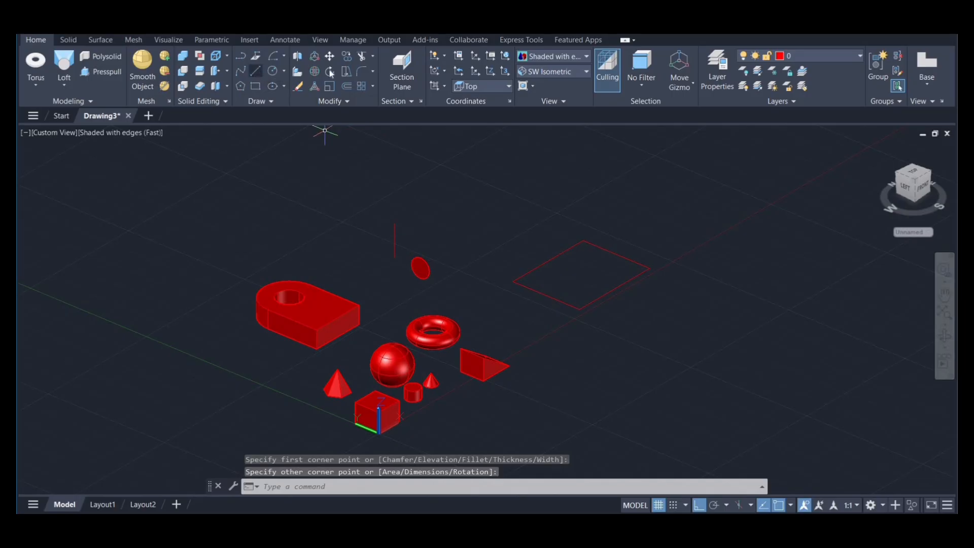
Draw a vertical line straight up along Z from the centre of the new rectangle
{"action": "left_click", "coordinate": [257, 70]}
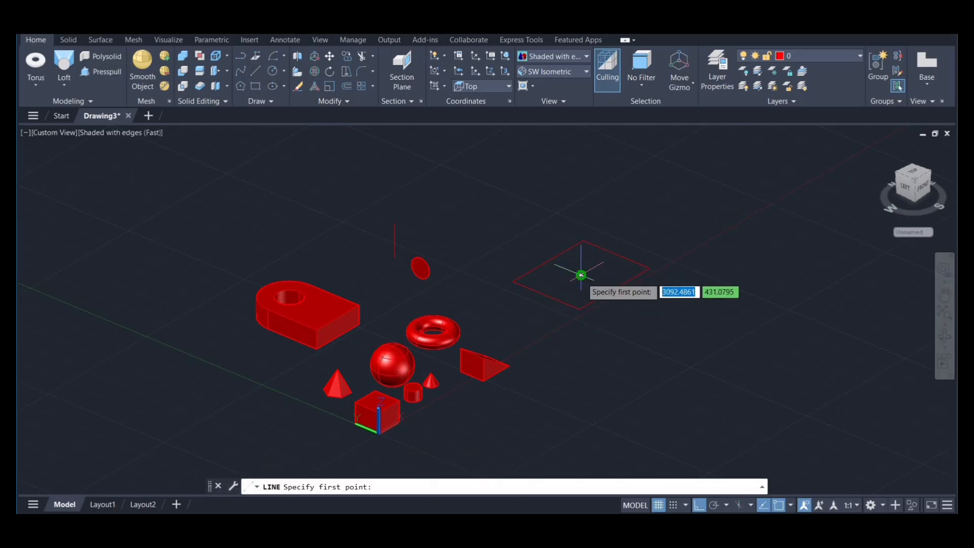
{"action": "left_click", "coordinate": [581, 274]}
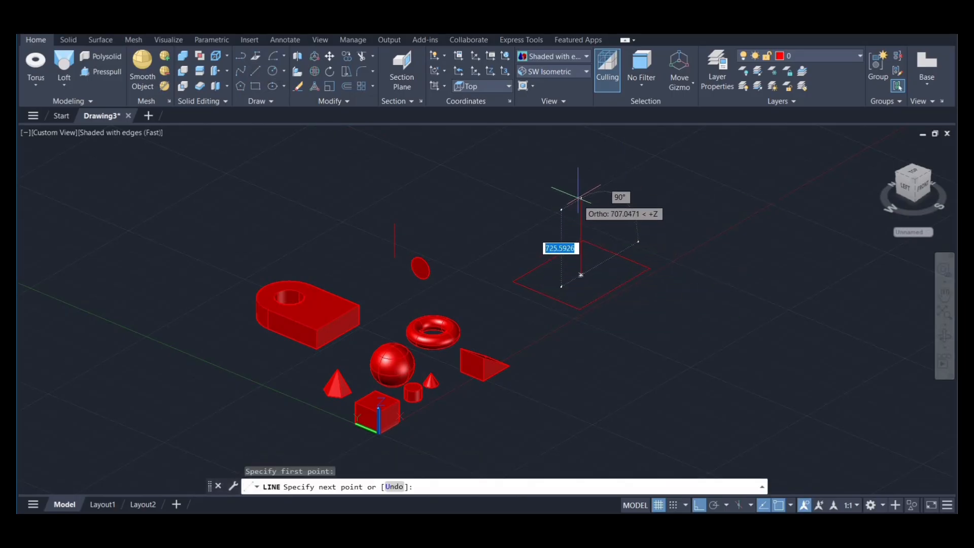
{"action": "left_click", "coordinate": [581, 171]}
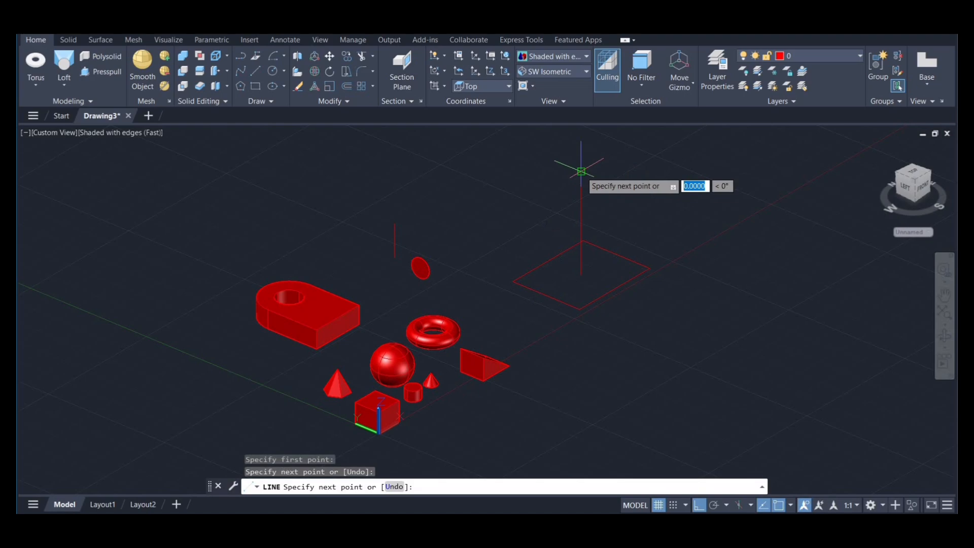
{"action": "key", "text": "Escape"}
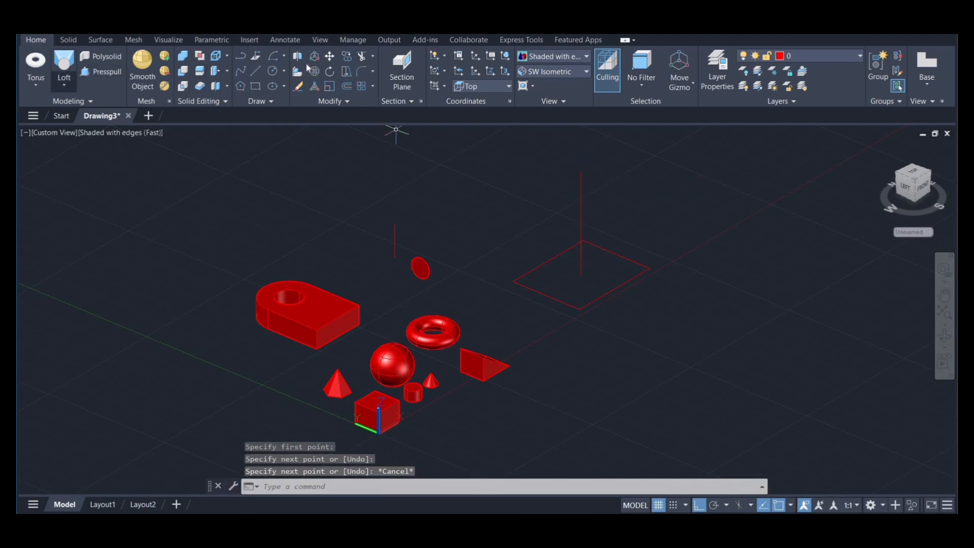
Draw a horizontal circle of radius about 267 centred on the midpoint of the vertical line
{"action": "left_click", "coordinate": [272, 71]}
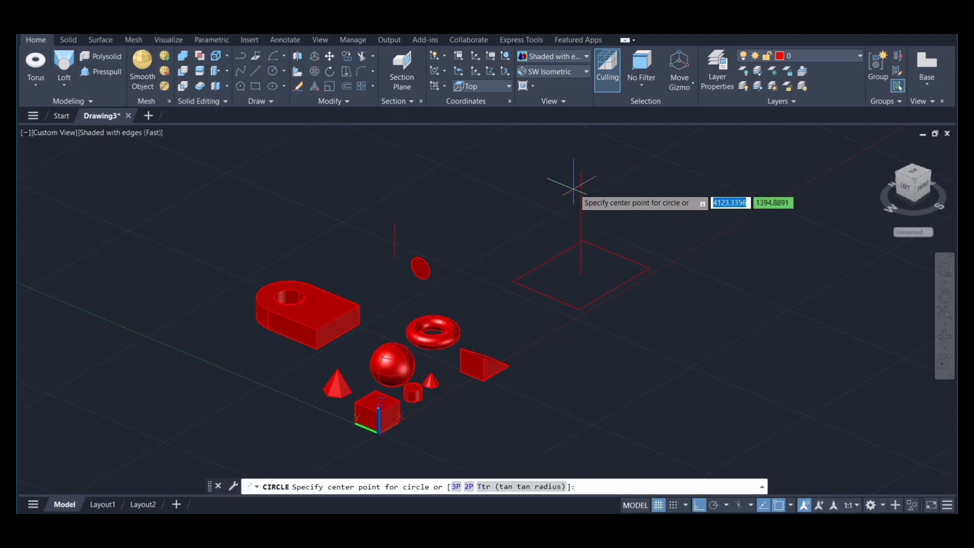
{"action": "left_click", "coordinate": [582, 223]}
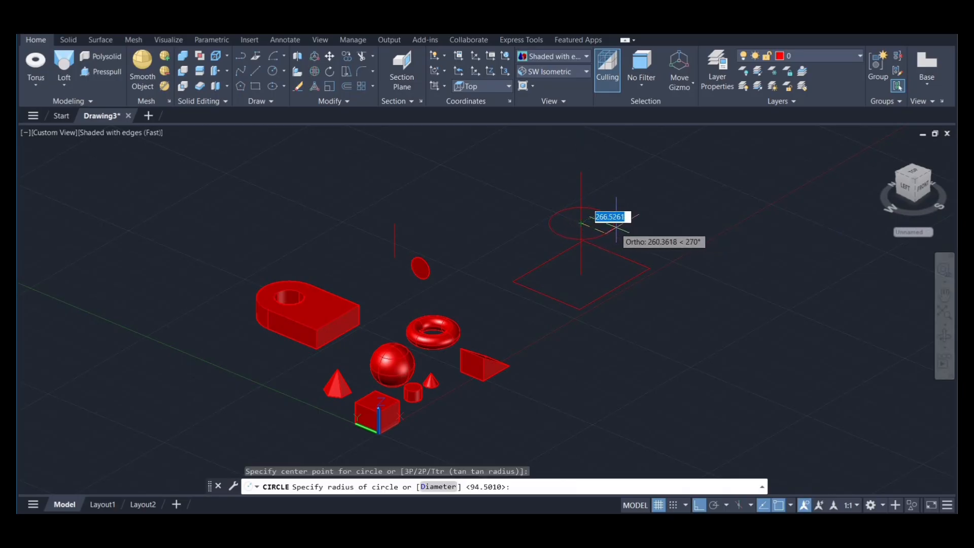
{"action": "left_click", "coordinate": [616, 225]}
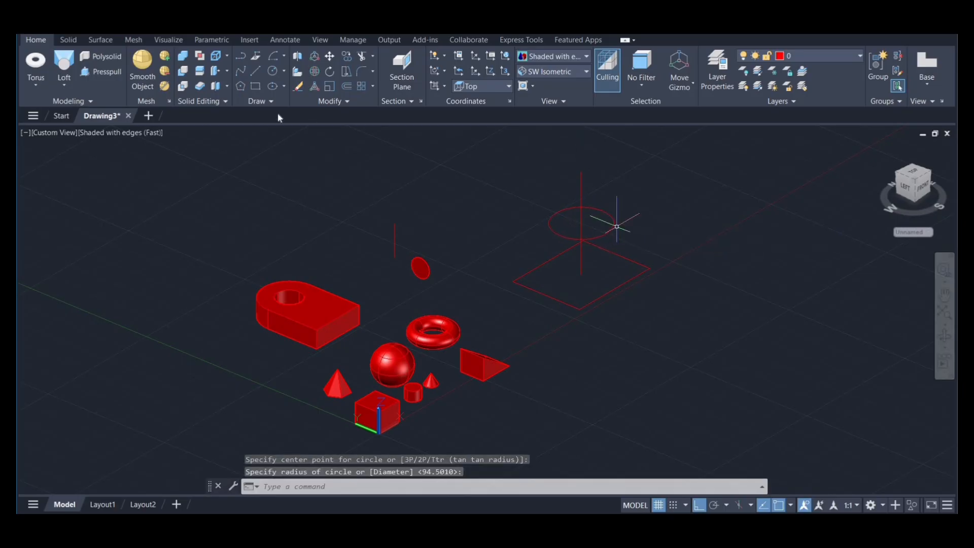
Draw a horizontal six-sided polygon, inscribed in a circle, centred on the upper end of the tall vertical line
{"action": "left_click", "coordinate": [242, 88]}
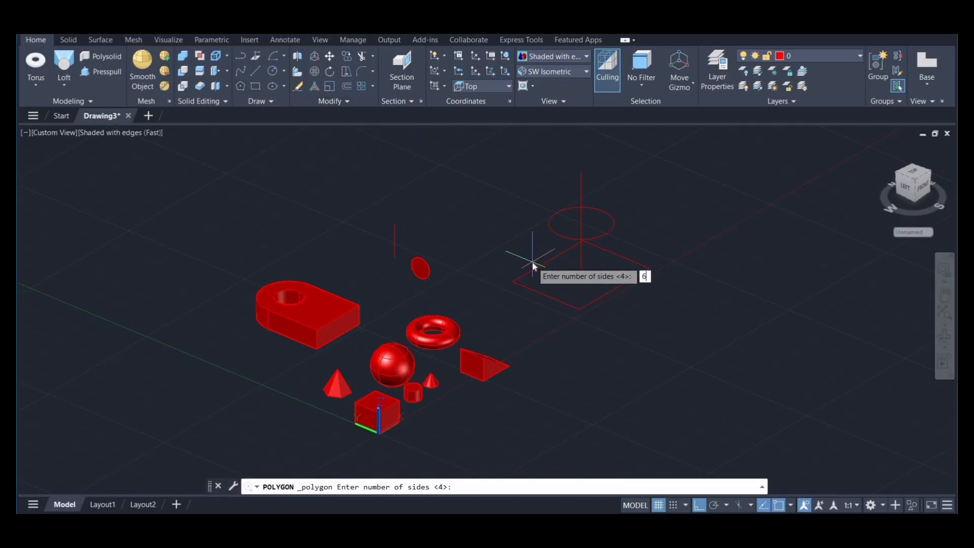
{"action": "key", "text": "Return"}
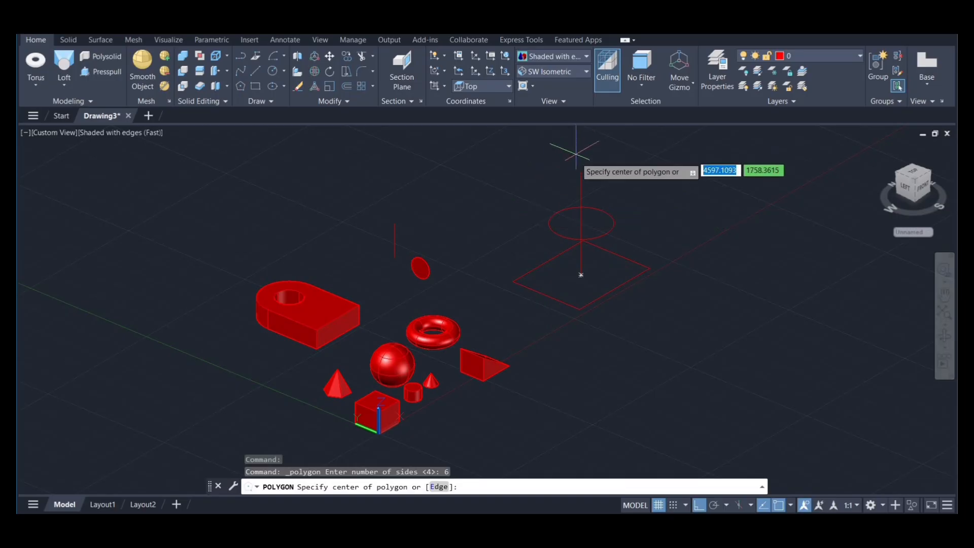
{"action": "left_click", "coordinate": [581, 172]}
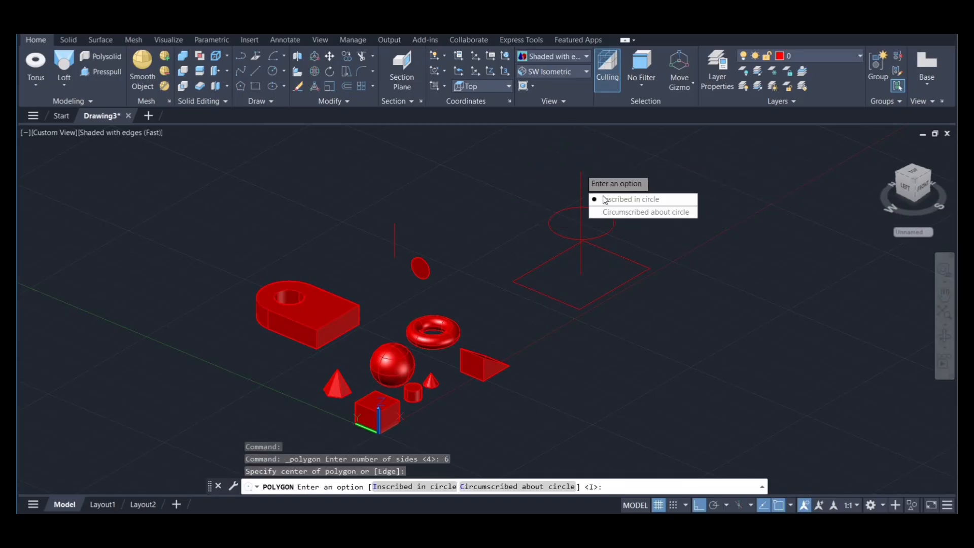
{"action": "key", "text": "Return"}
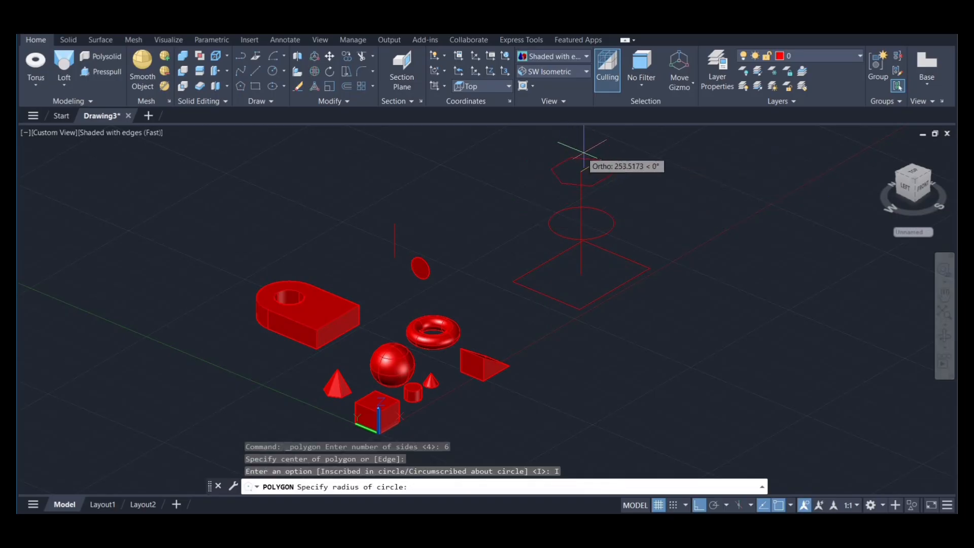
{"action": "left_click", "coordinate": [610, 151]}
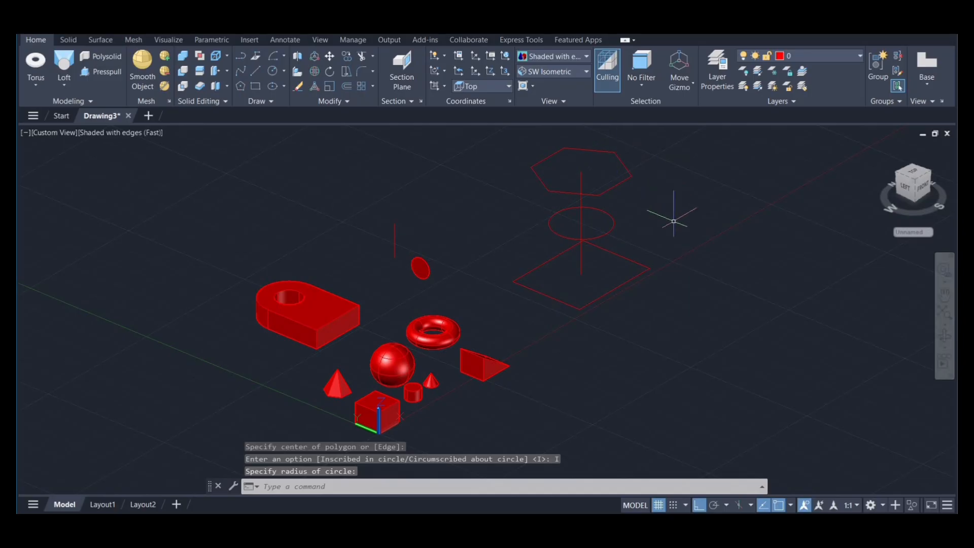
{"action": "key", "text": "Escape"}
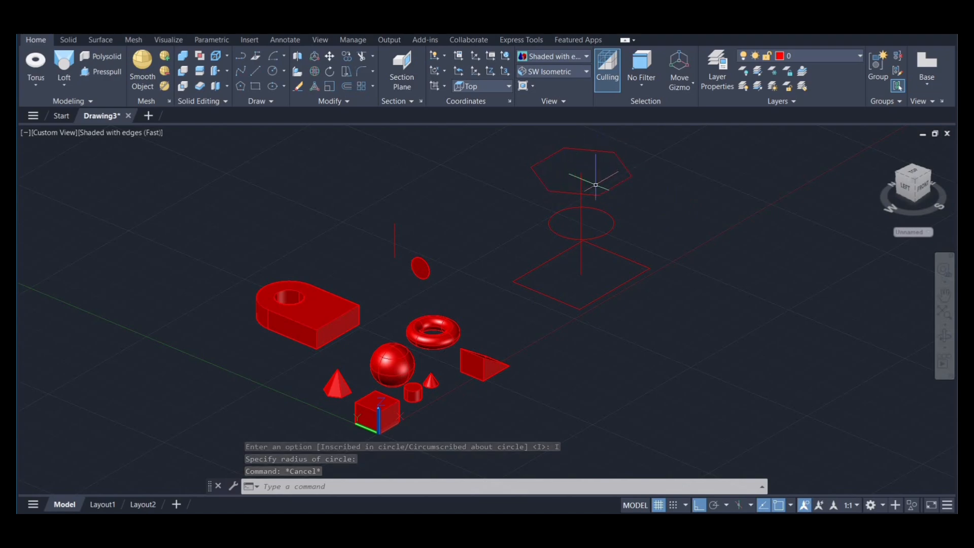
Convert the rectangle, the circle and the hexagon stacked along the vertical line into regions
{"action": "type", "text": "r"}
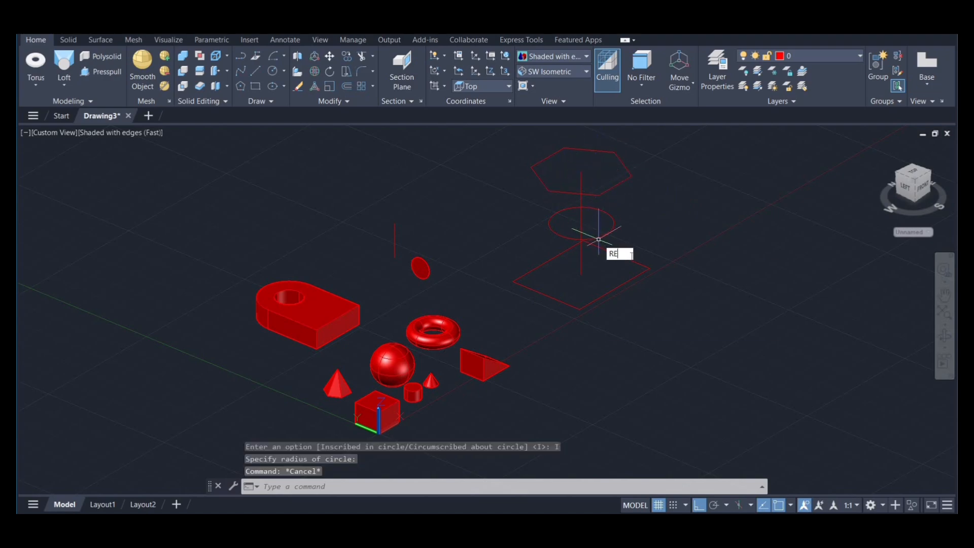
{"action": "type", "text": "e"}
{"action": "left_click", "coordinate": [645, 280]}
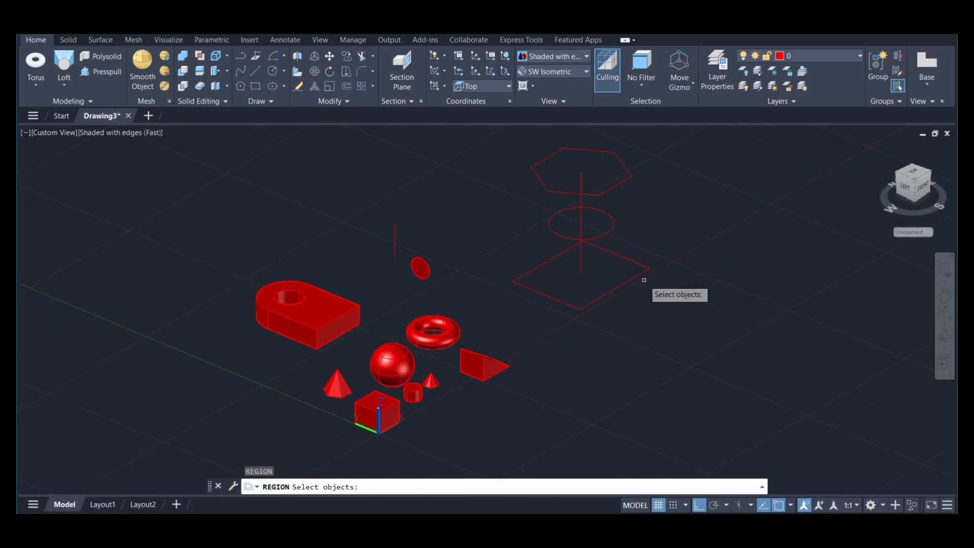
{"action": "left_click", "coordinate": [636, 268]}
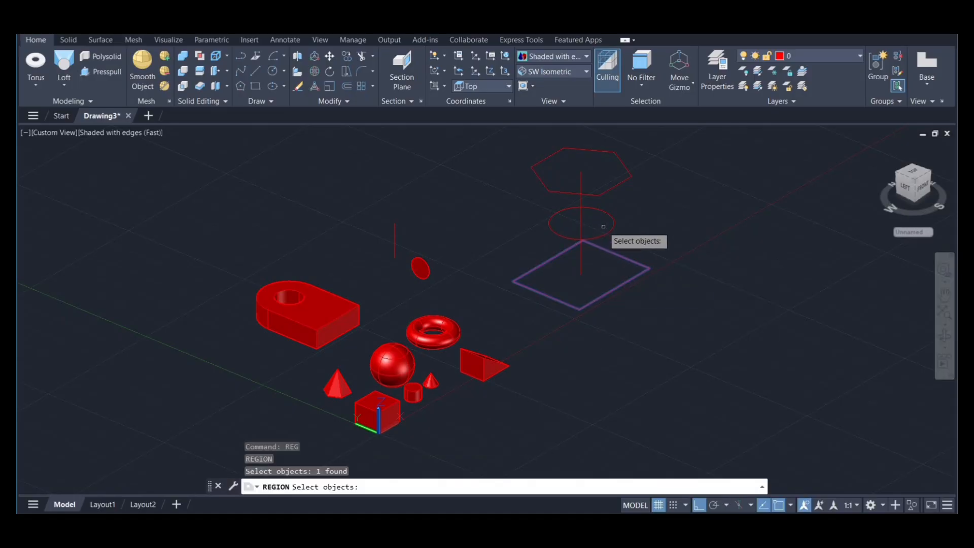
{"action": "left_click", "coordinate": [611, 215]}
{"action": "left_click", "coordinate": [612, 185]}
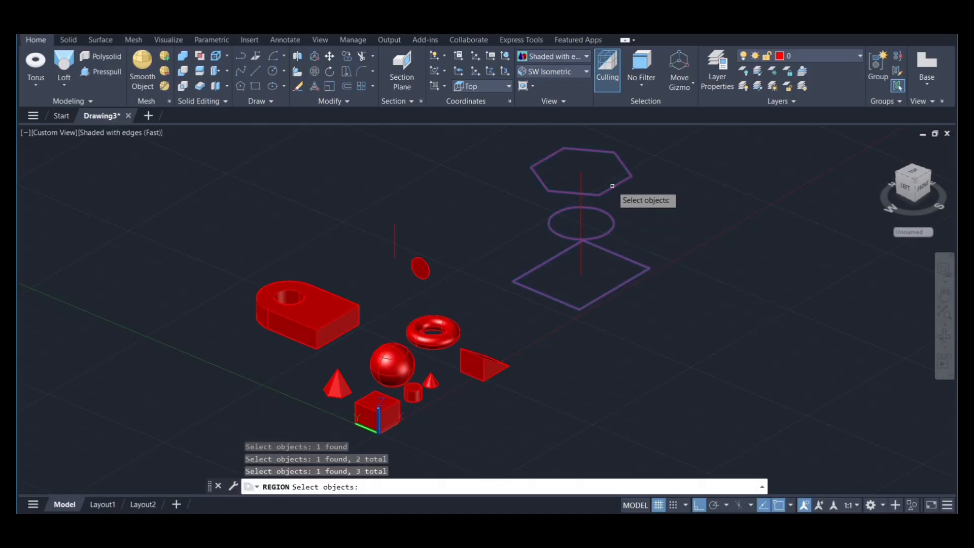
{"action": "key", "text": "Return"}
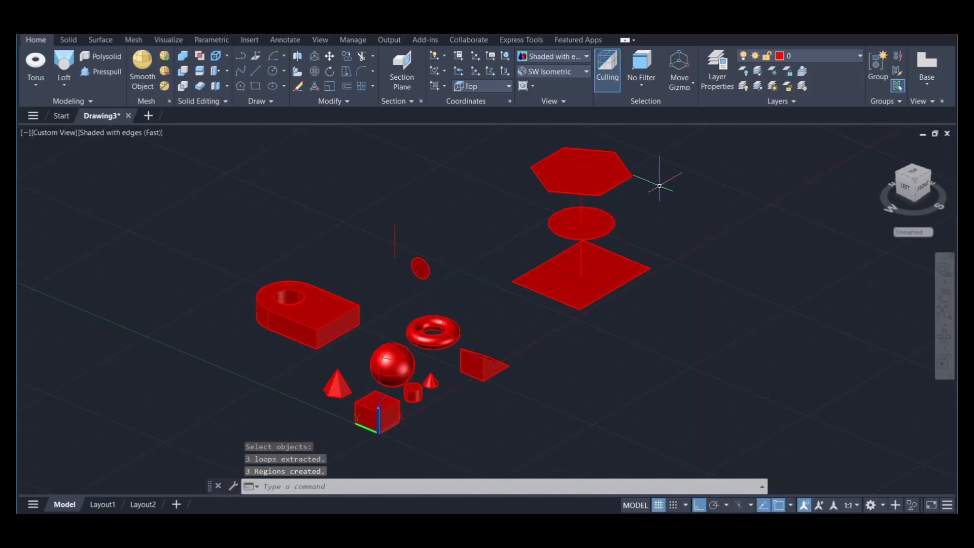
Try to loft through the stacked regions from bottom to top: rectangle, circle, hexagon
{"action": "middle_click_drag", "start_coordinate": [660, 186], "coordinate": [514, 253]}
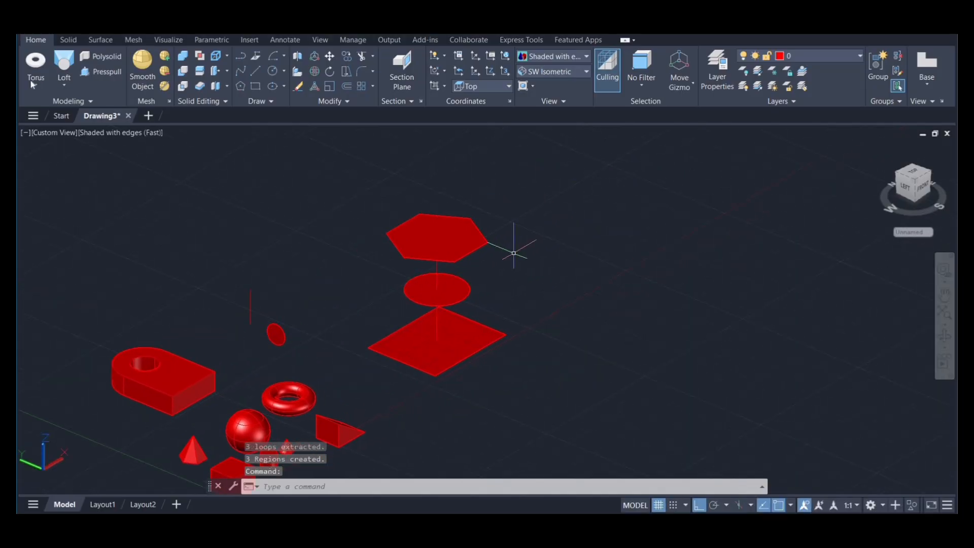
{"action": "left_click", "coordinate": [64, 86]}
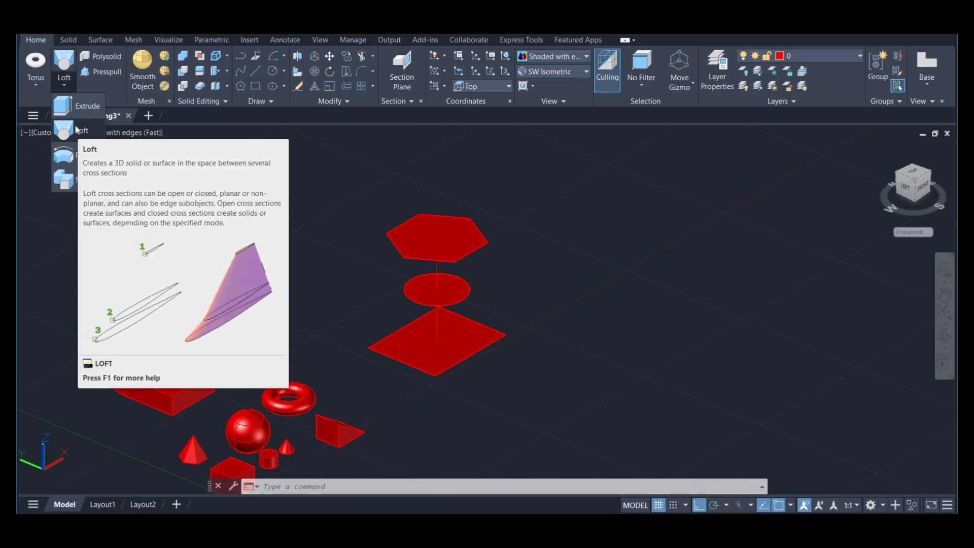
{"action": "left_click", "coordinate": [64, 130]}
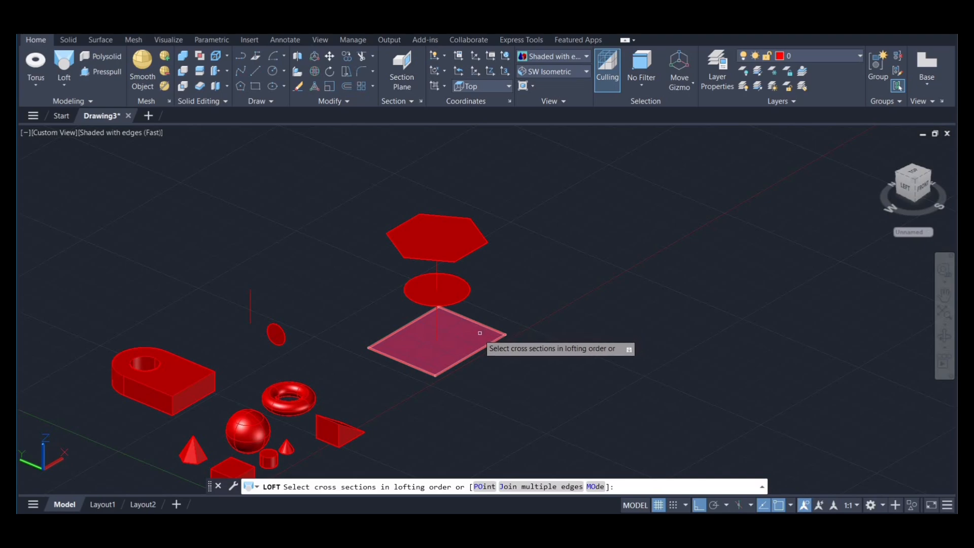
{"action": "left_click", "coordinate": [477, 335]}
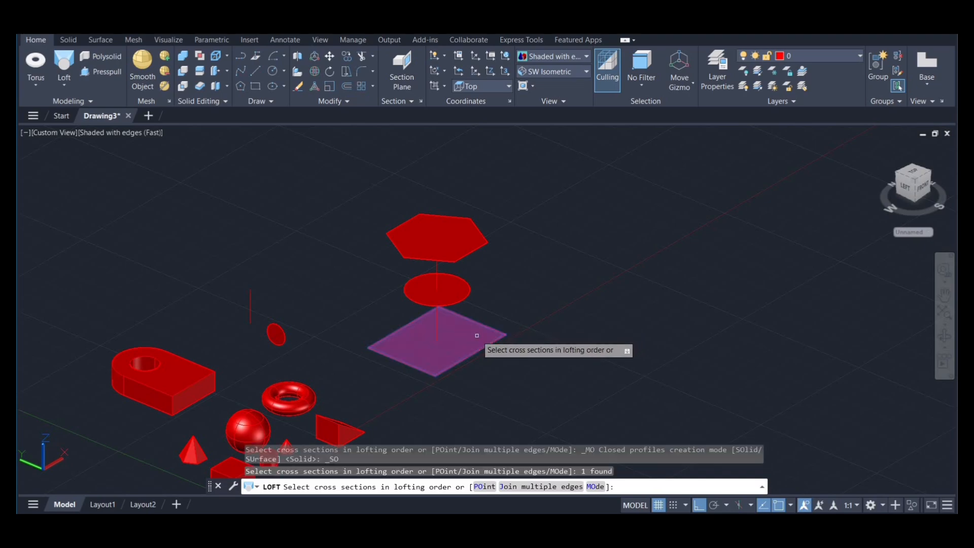
{"action": "left_click", "coordinate": [462, 300]}
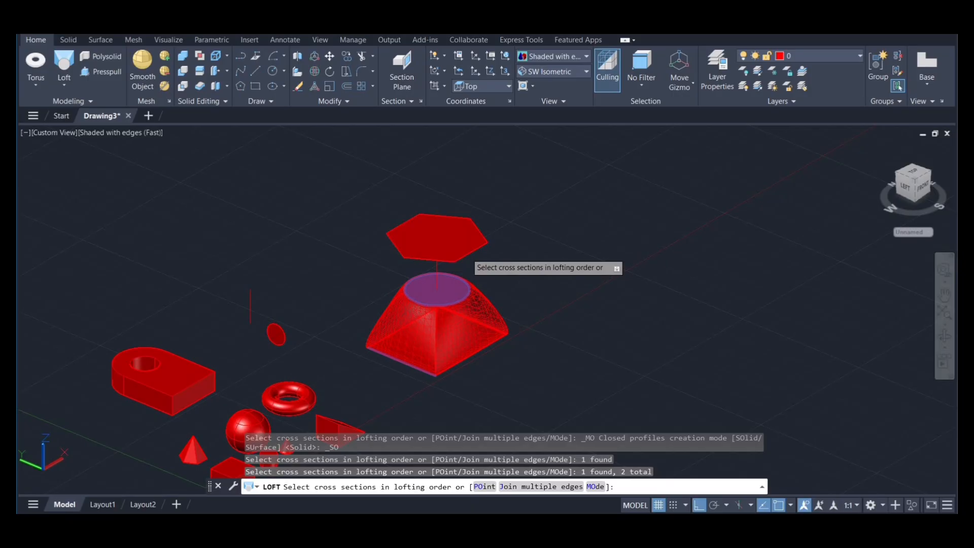
{"action": "left_click", "coordinate": [469, 252]}
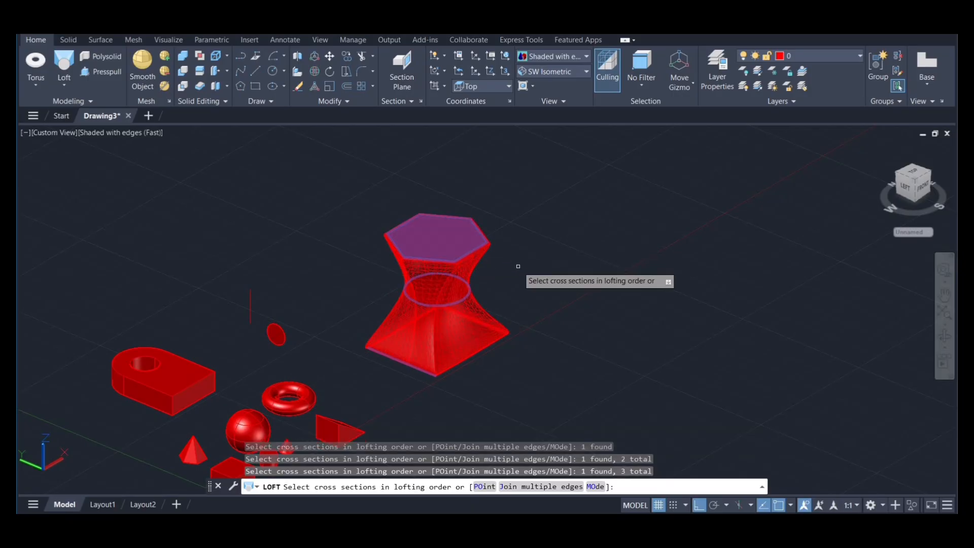
{"action": "key", "text": "Escape"}
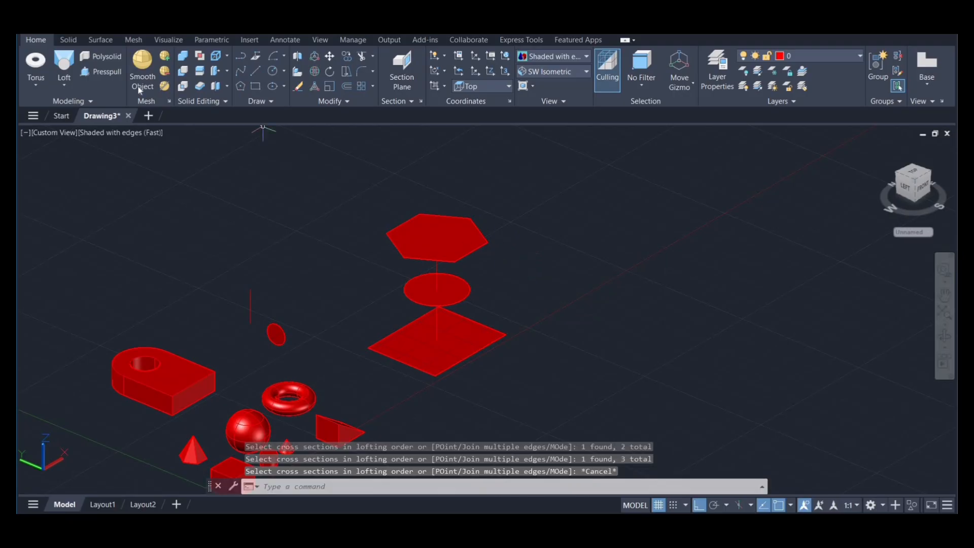
Try to loft the same regions in a different order: rectangle first, hexagon second, circle last
{"action": "key", "text": "Return"}
{"action": "left_click", "coordinate": [459, 350]}
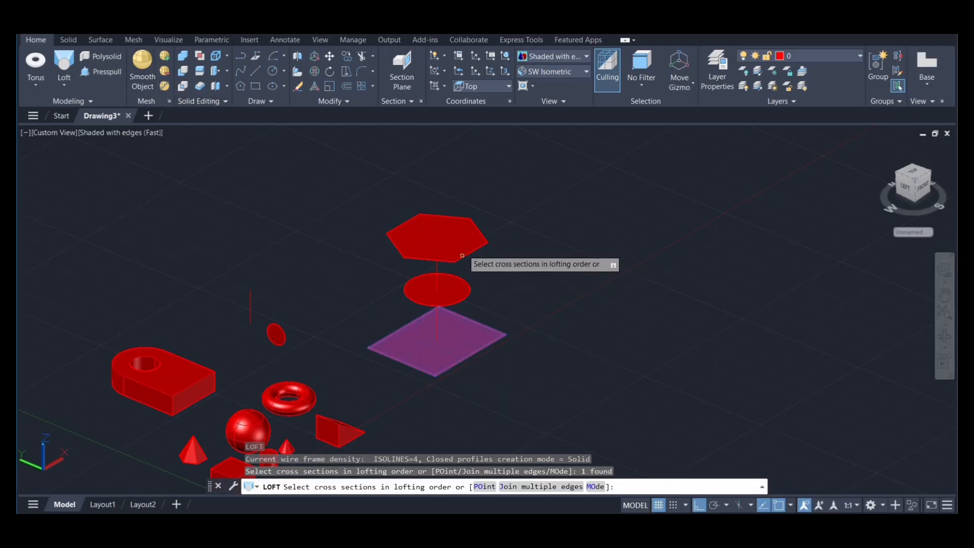
{"action": "left_click", "coordinate": [463, 255]}
{"action": "left_click", "coordinate": [450, 293]}
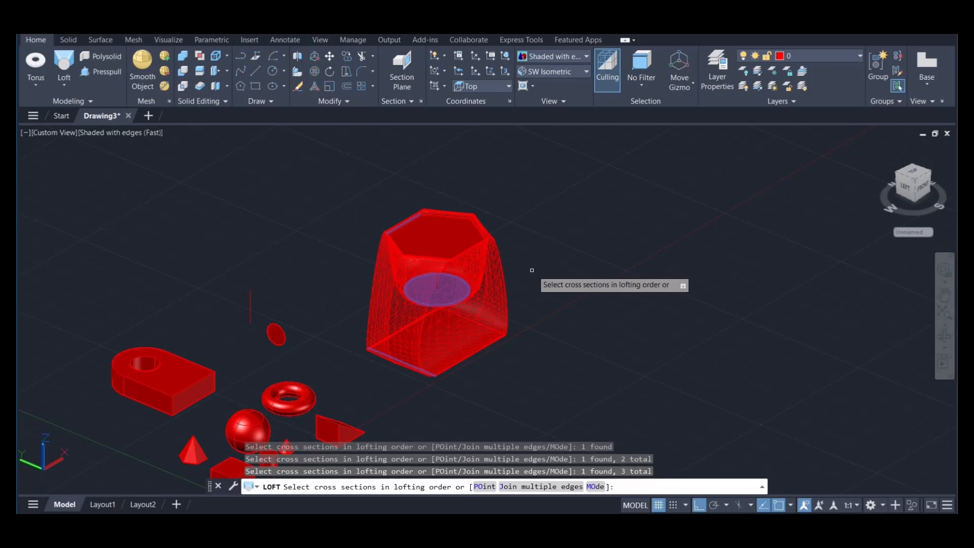
{"action": "key", "text": "Return"}
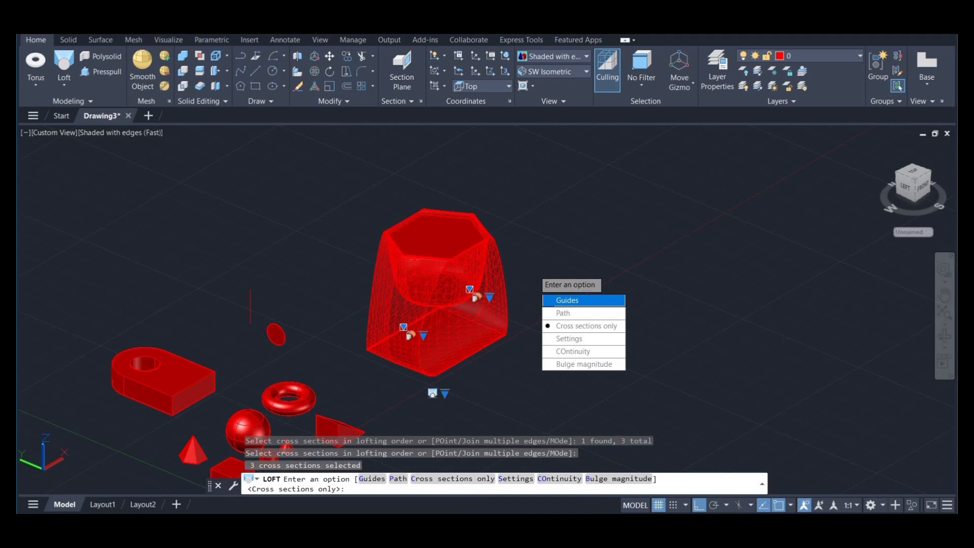
{"action": "key", "text": "Escape"}
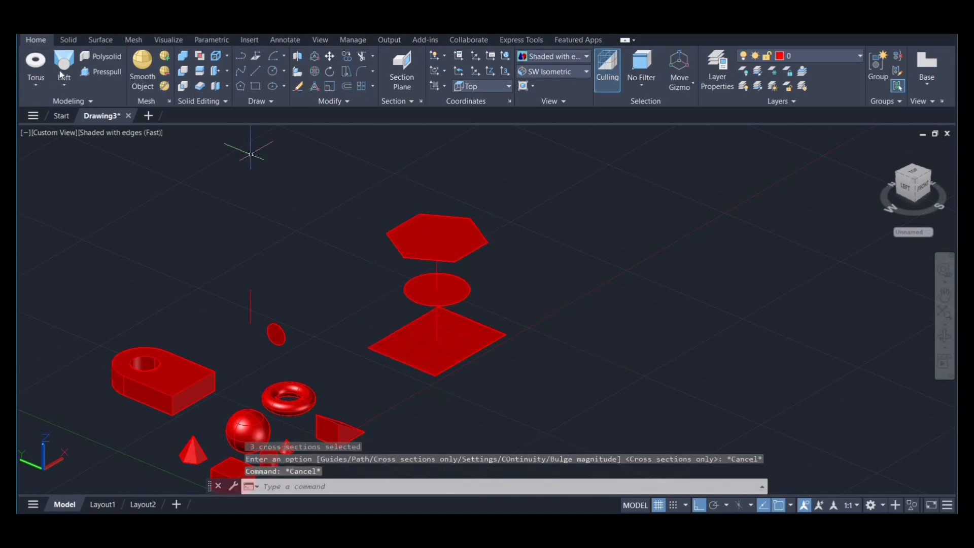
Preview a Solid-mode loft through the rectangle, circle and hexagon regions from the Front and SW Isometric views
{"action": "left_click", "coordinate": [64, 65]}
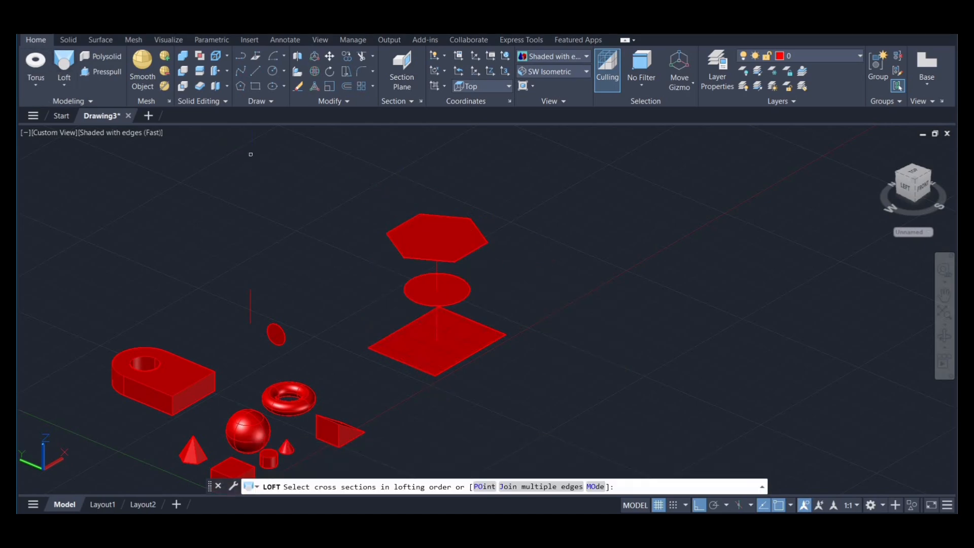
{"action": "left_click", "coordinate": [463, 342]}
{"action": "left_click", "coordinate": [454, 296]}
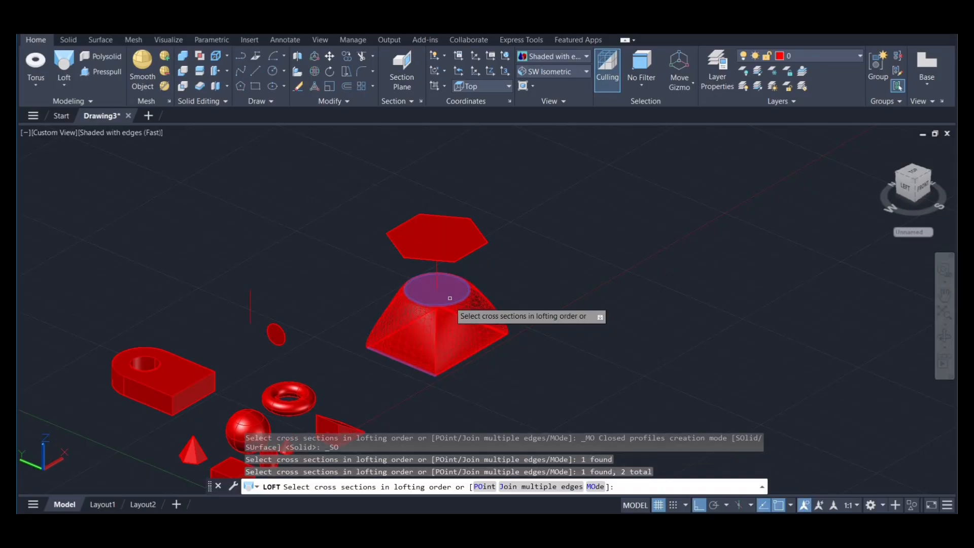
{"action": "left_click", "coordinate": [466, 252]}
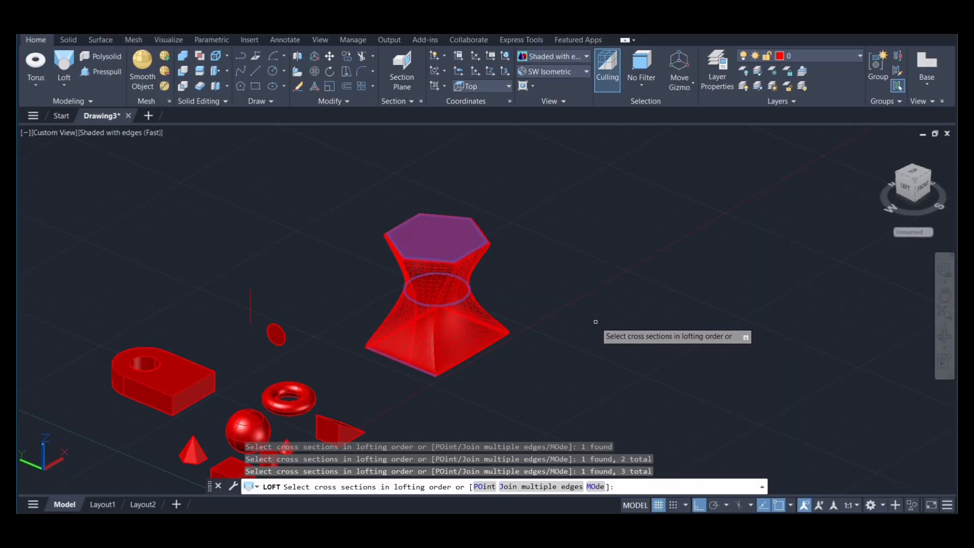
{"action": "left_click", "coordinate": [596, 487]}
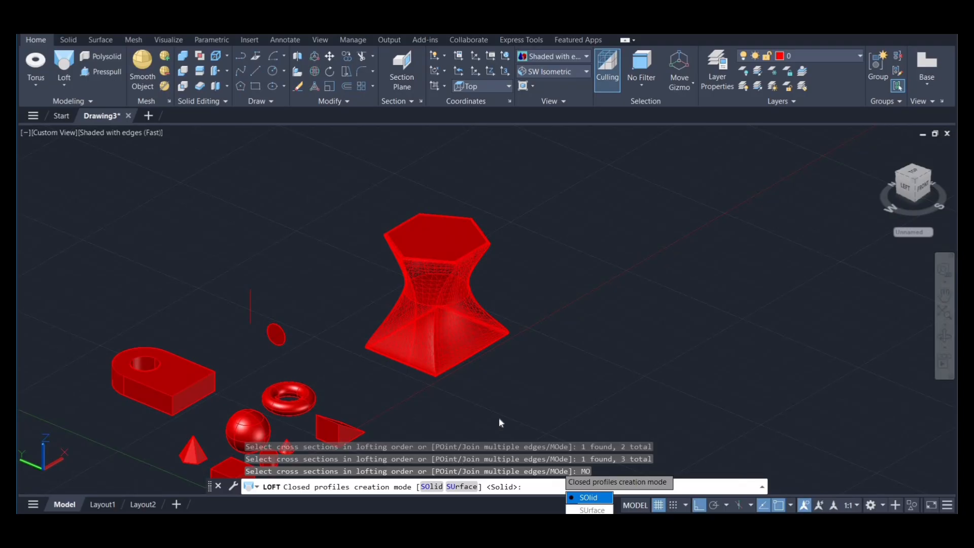
{"action": "key", "text": "Return"}
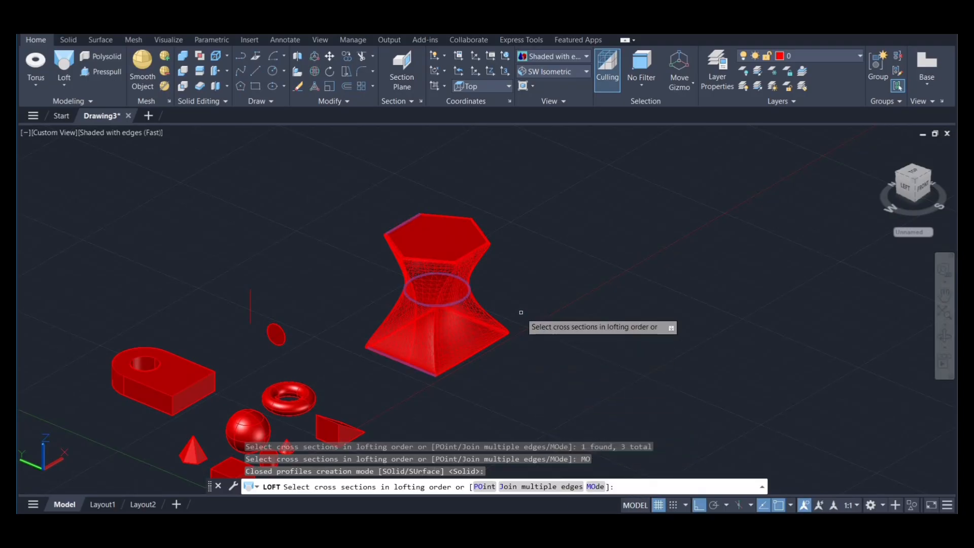
{"action": "left_click", "coordinate": [923, 185]}
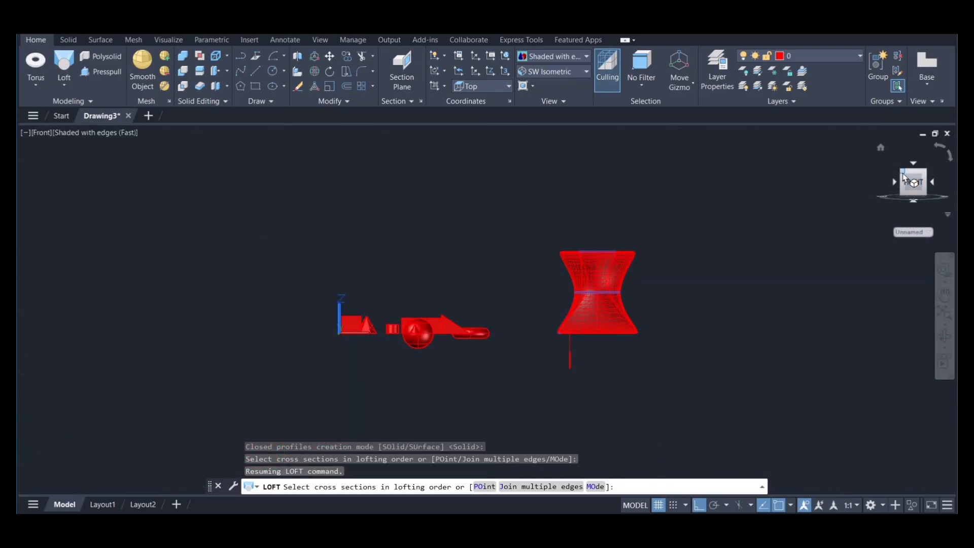
{"action": "left_click", "coordinate": [903, 175]}
{"action": "left_click", "coordinate": [907, 192]}
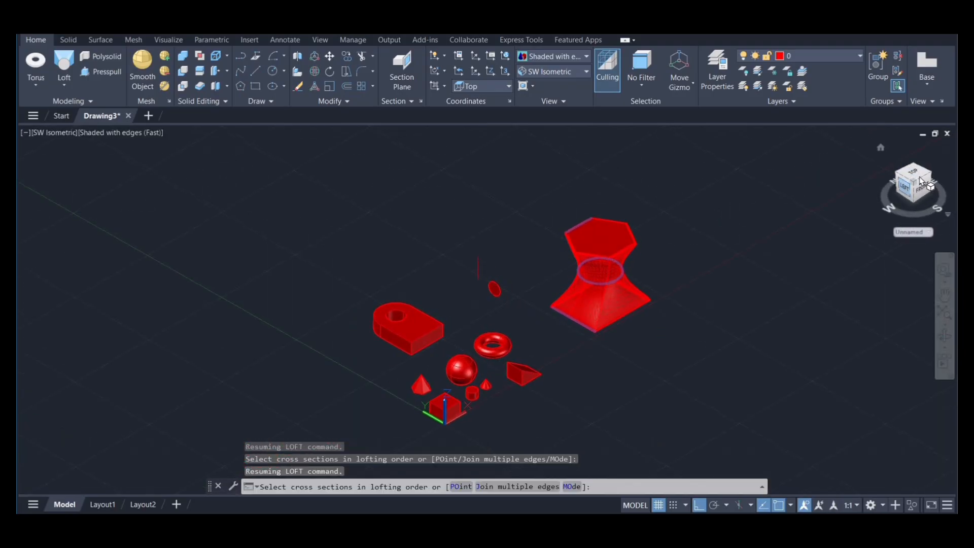
{"action": "left_click", "coordinate": [881, 147]}
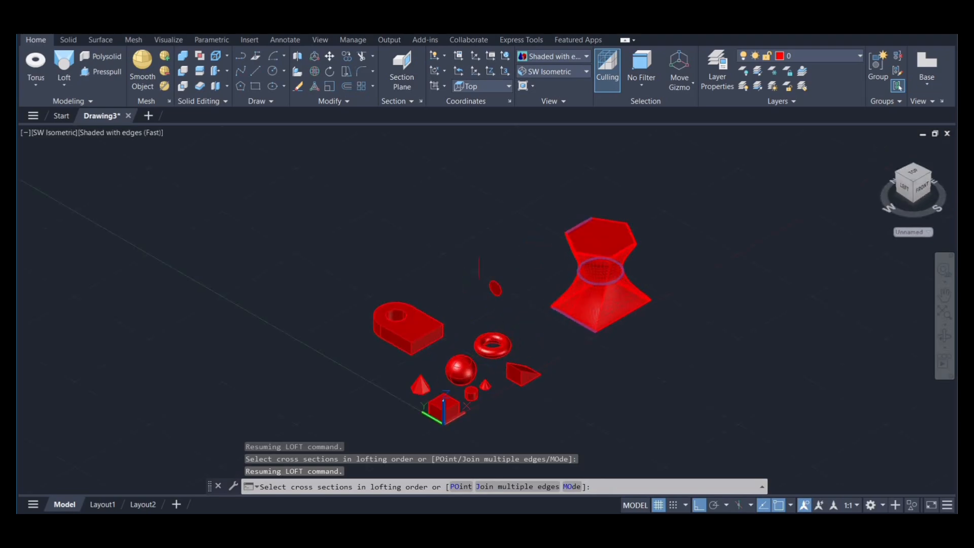
{"action": "middle_click_drag", "start_coordinate": [685, 303], "coordinate": [543, 337]}
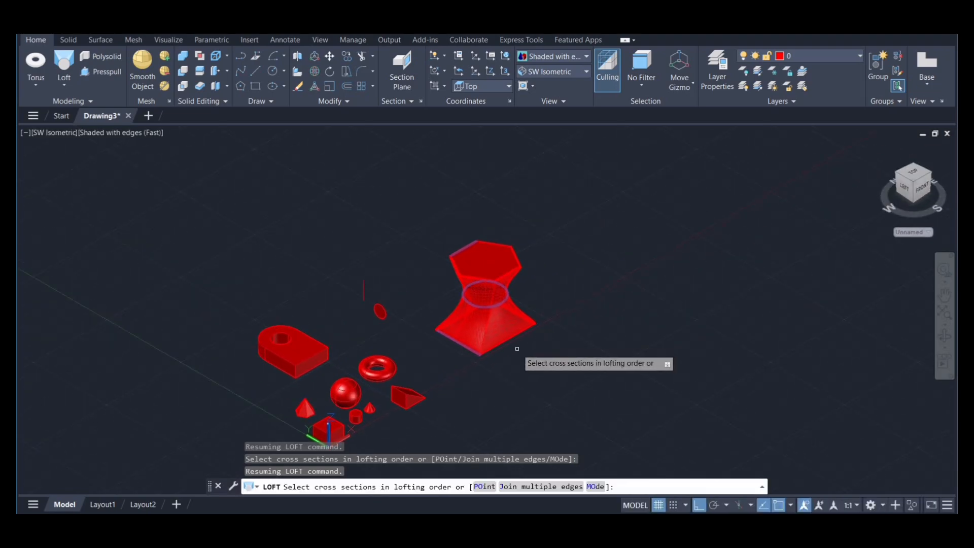
{"action": "scroll", "coordinate": [514, 345], "scroll_direction": "up", "scroll_amount": 2}
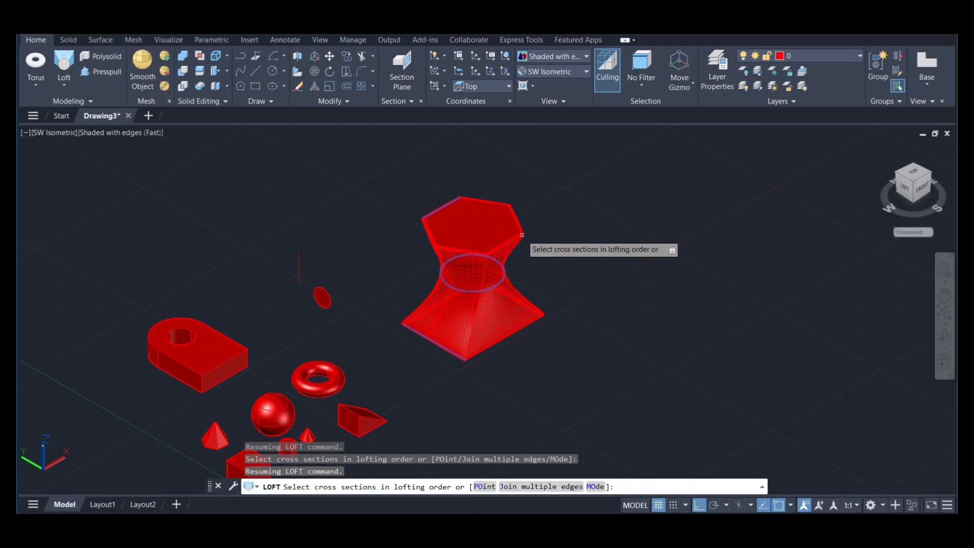
Try to revolve a profile with the Revolve command
{"action": "left_click", "coordinate": [64, 88]}
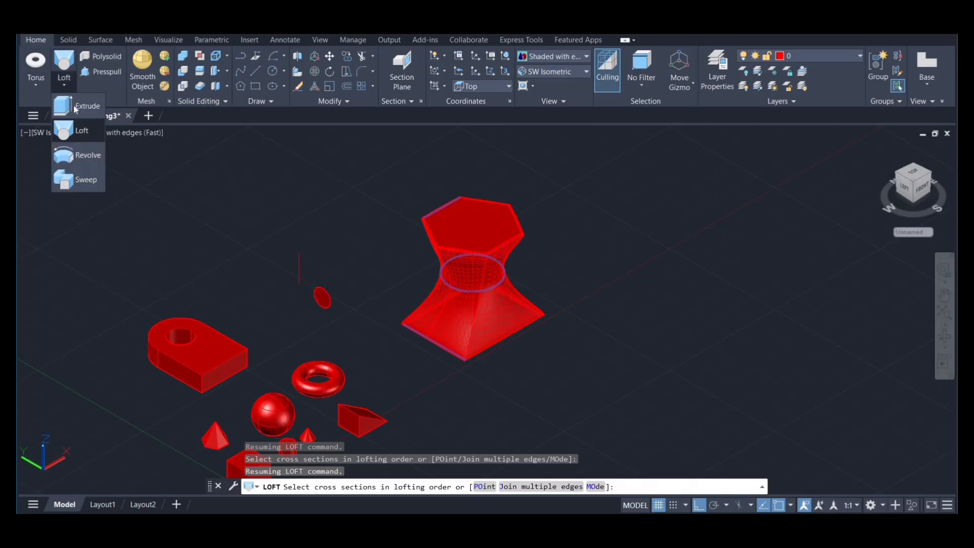
{"action": "left_click", "coordinate": [80, 159]}
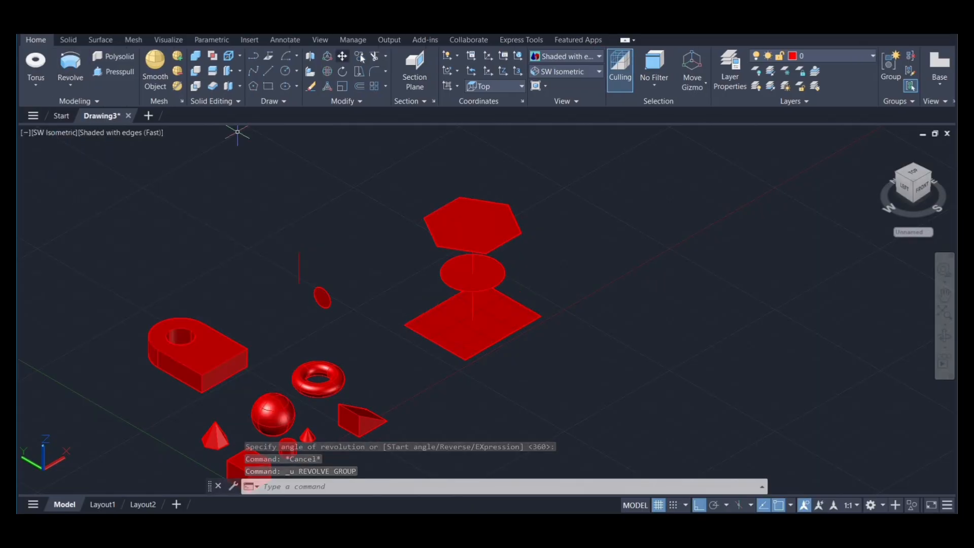
Copy the small circle region and its vertical axis line to the empty space beside the stacked regions
{"action": "left_click", "coordinate": [359, 55]}
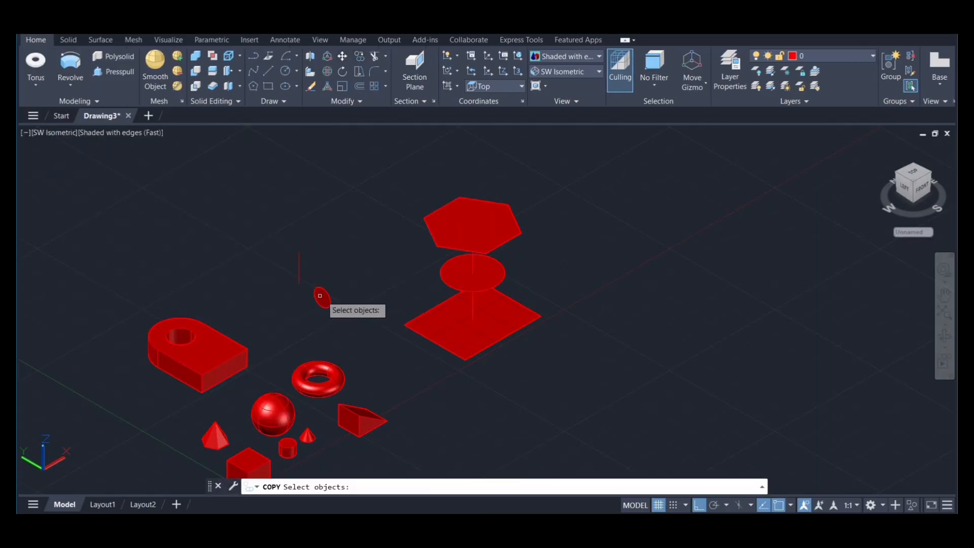
{"action": "left_click", "coordinate": [322, 295]}
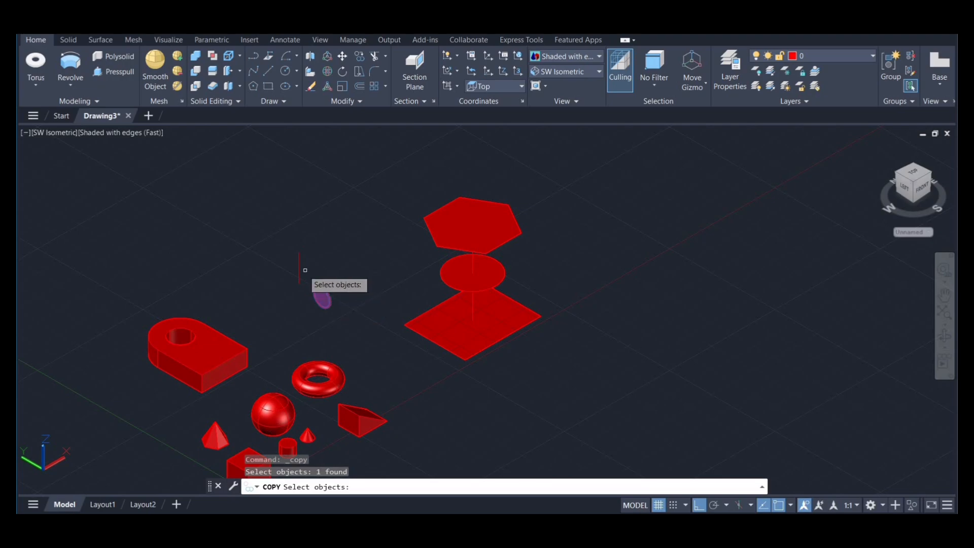
{"action": "left_click", "coordinate": [298, 270]}
{"action": "key", "text": "Return"}
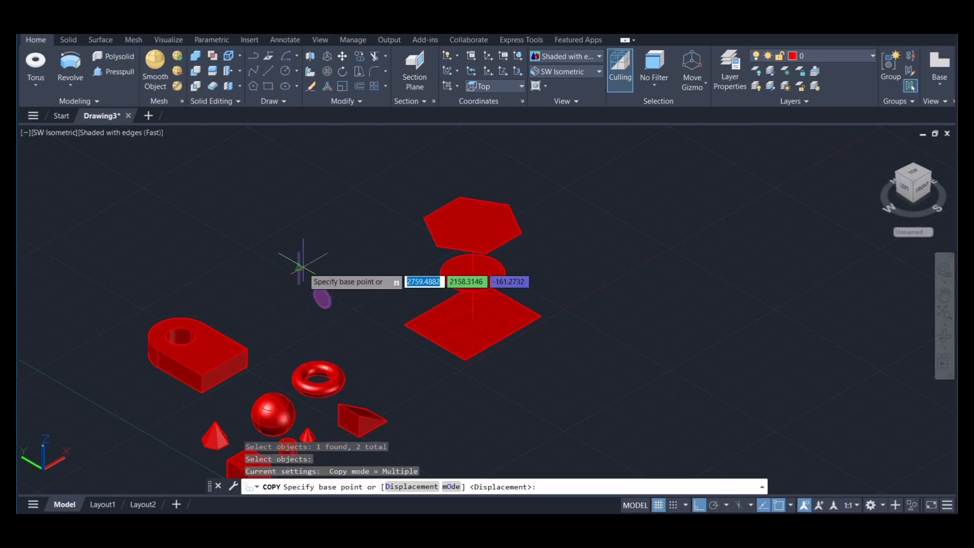
{"action": "left_click", "coordinate": [329, 300]}
{"action": "left_click", "coordinate": [374, 237]}
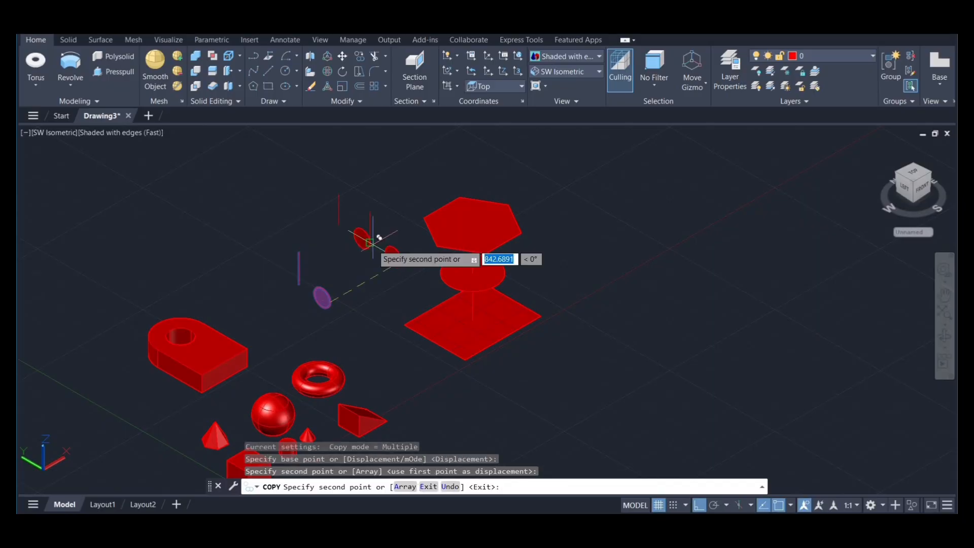
{"action": "key", "text": "Escape"}
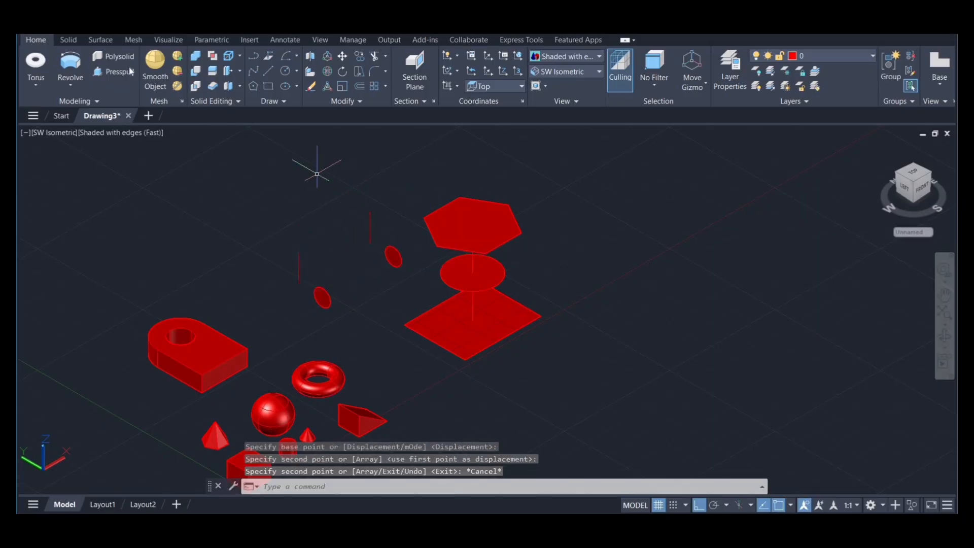
Revolve the original circle region about its vertical line through a partial turn to form an open ring
{"action": "left_click", "coordinate": [74, 66]}
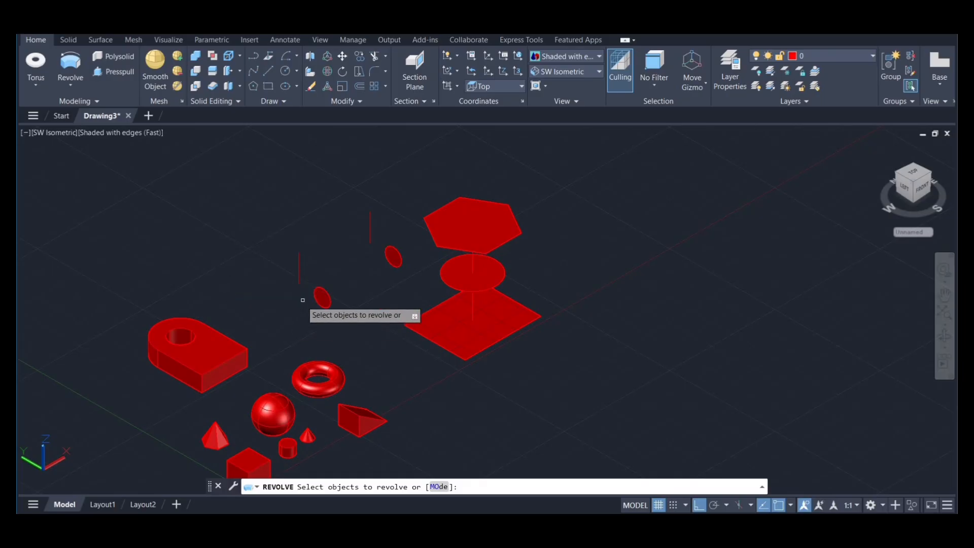
{"action": "left_click", "coordinate": [326, 302]}
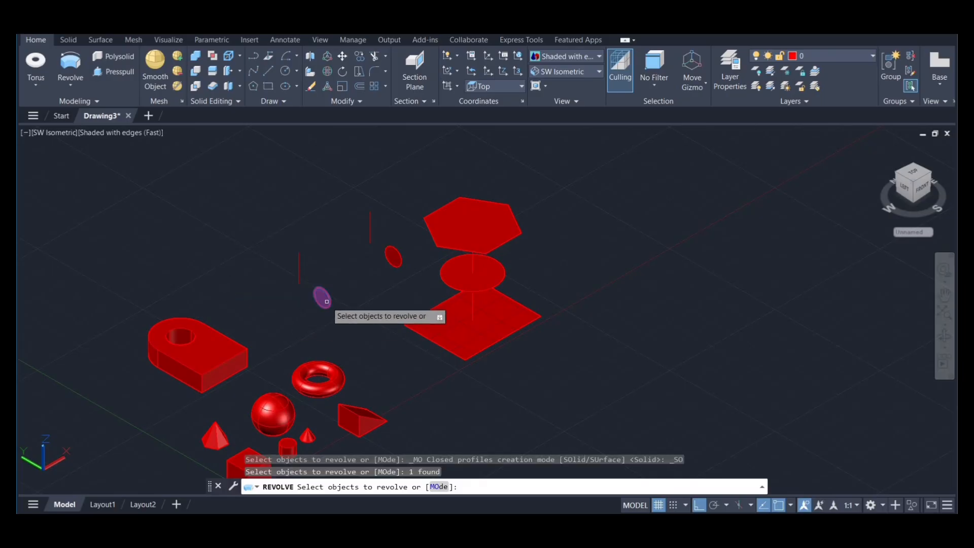
{"action": "key", "text": "Return"}
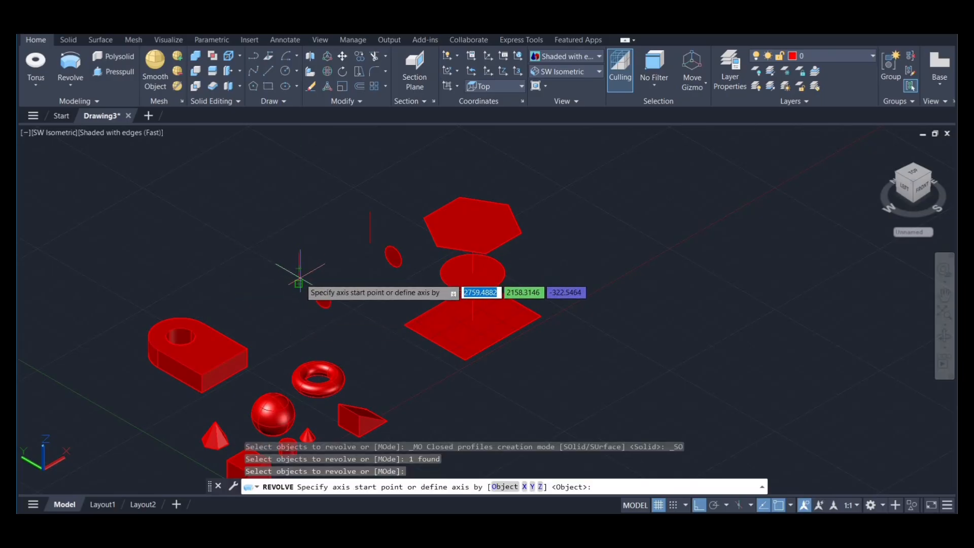
{"action": "left_click", "coordinate": [298, 280]}
{"action": "left_click", "coordinate": [299, 251]}
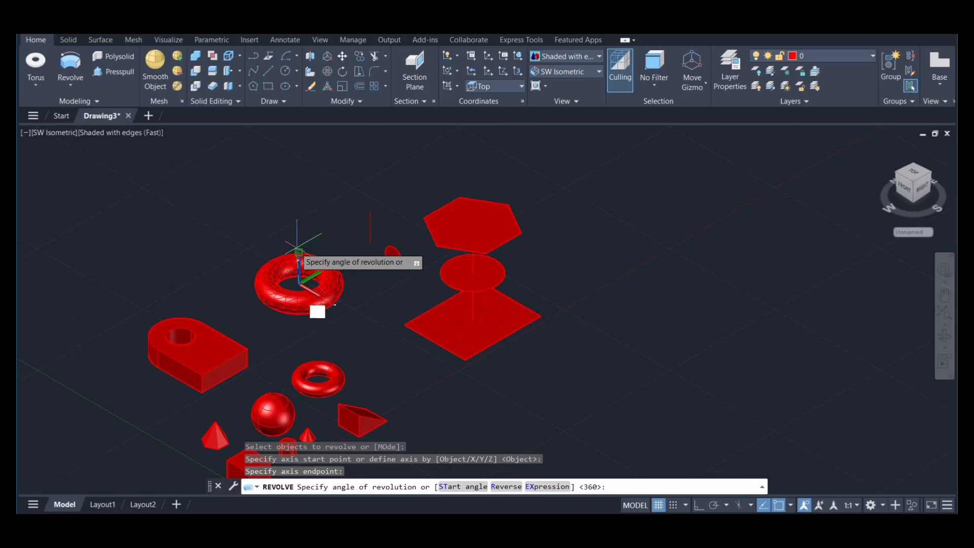
{"action": "left_click", "coordinate": [286, 313]}
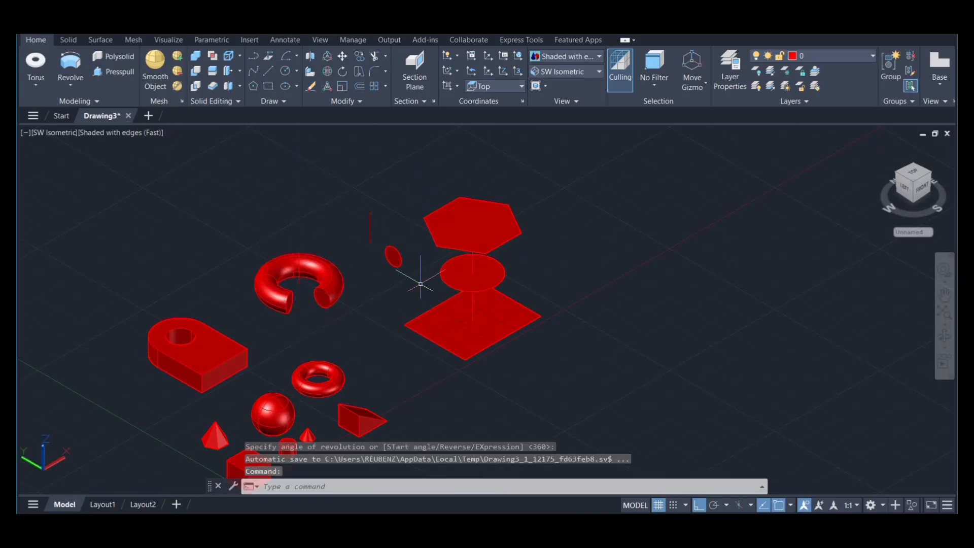
Draw an upright helix centred on the copied line's lower endpoint, with base and top radius 276.5995 reaching the circle's centre
{"action": "left_click", "coordinate": [72, 83]}
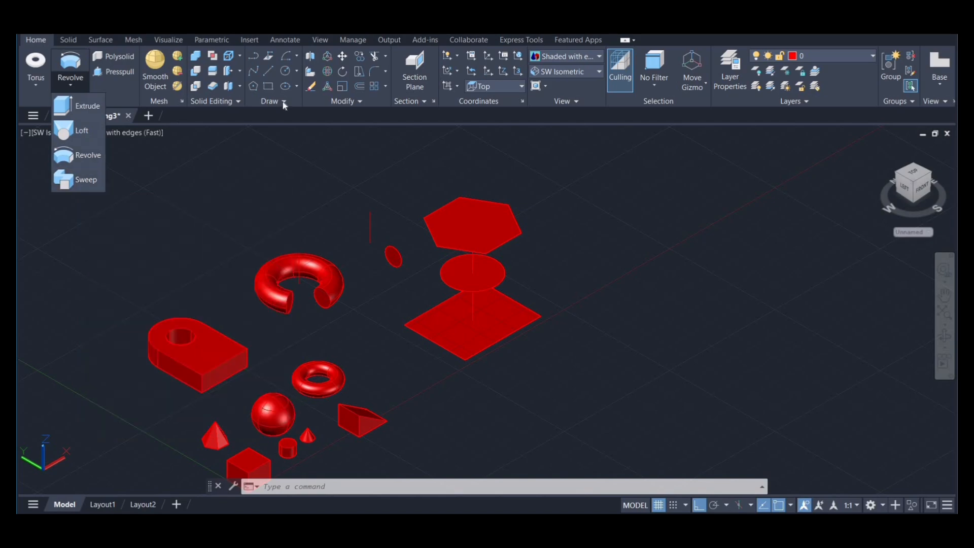
{"action": "left_click", "coordinate": [283, 102]}
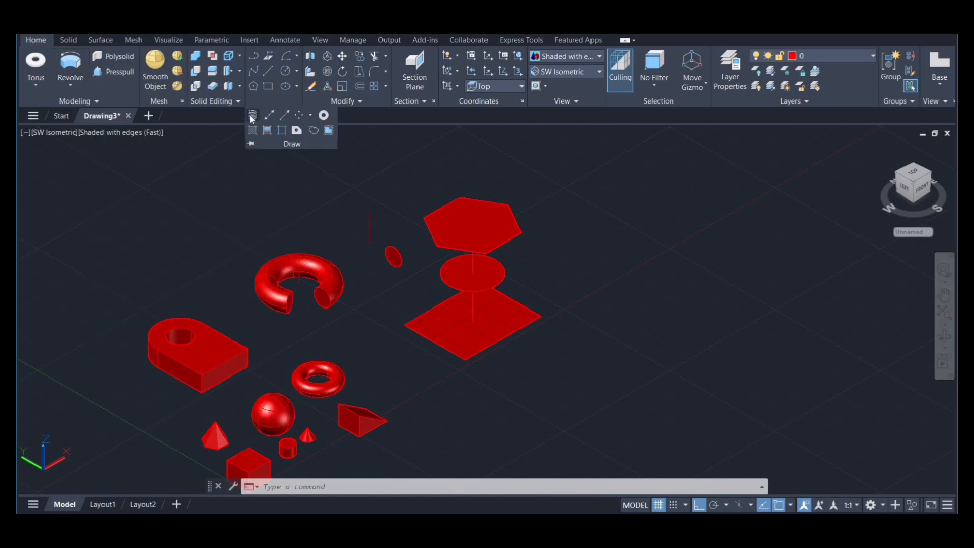
{"action": "left_click", "coordinate": [252, 118]}
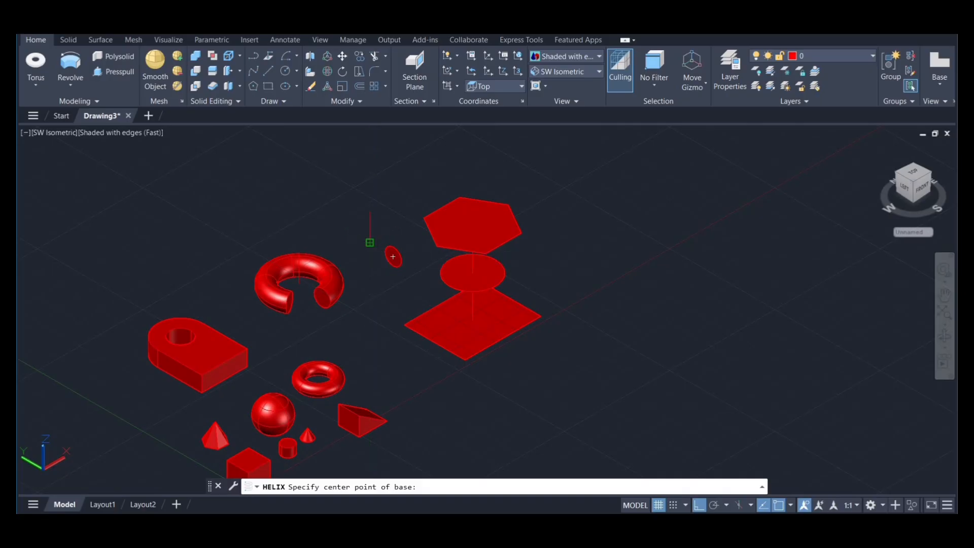
{"action": "left_click", "coordinate": [370, 243]}
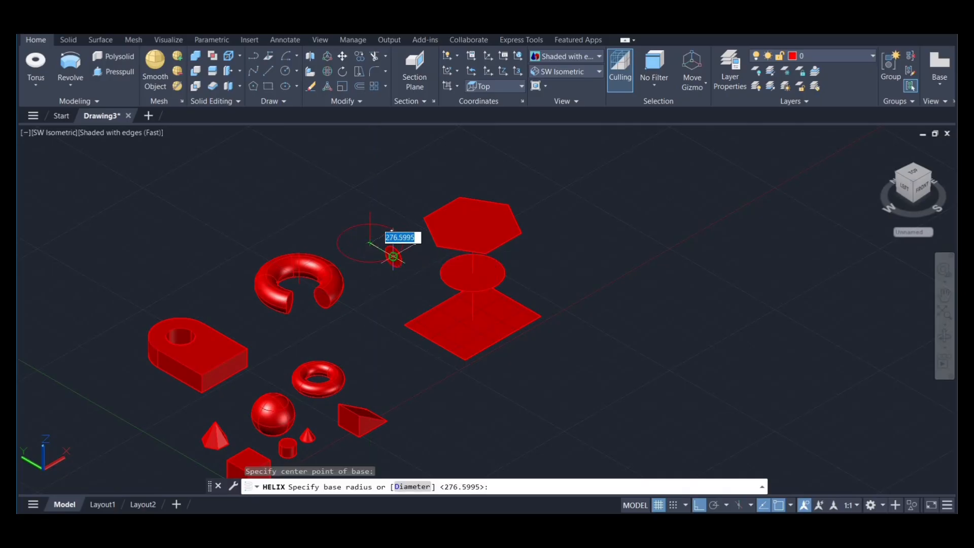
{"action": "key", "text": "Return"}
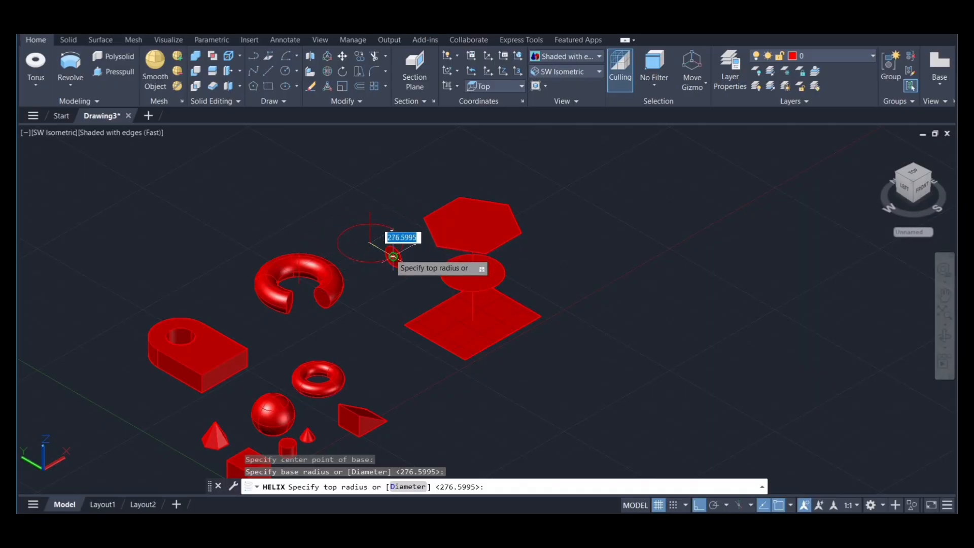
{"action": "left_click", "coordinate": [393, 255]}
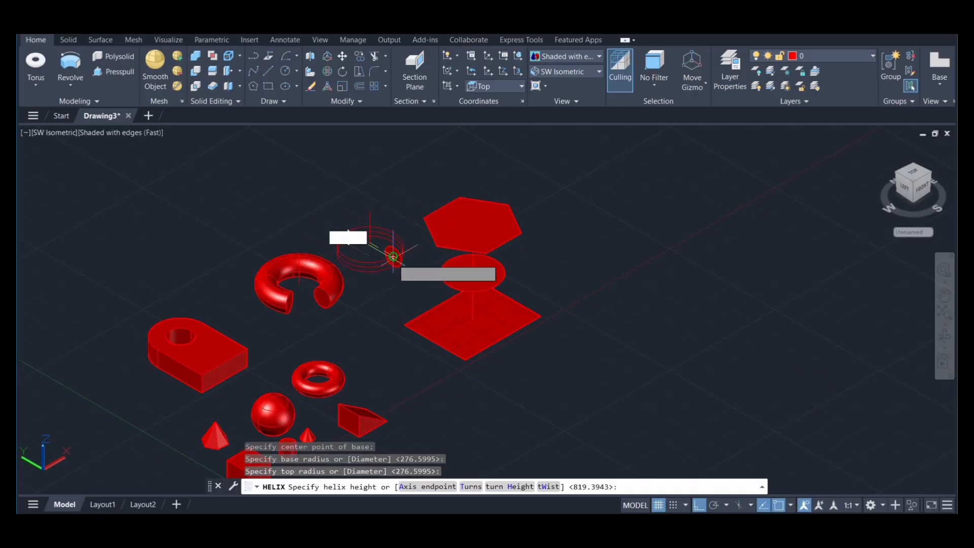
{"action": "left_click", "coordinate": [395, 180]}
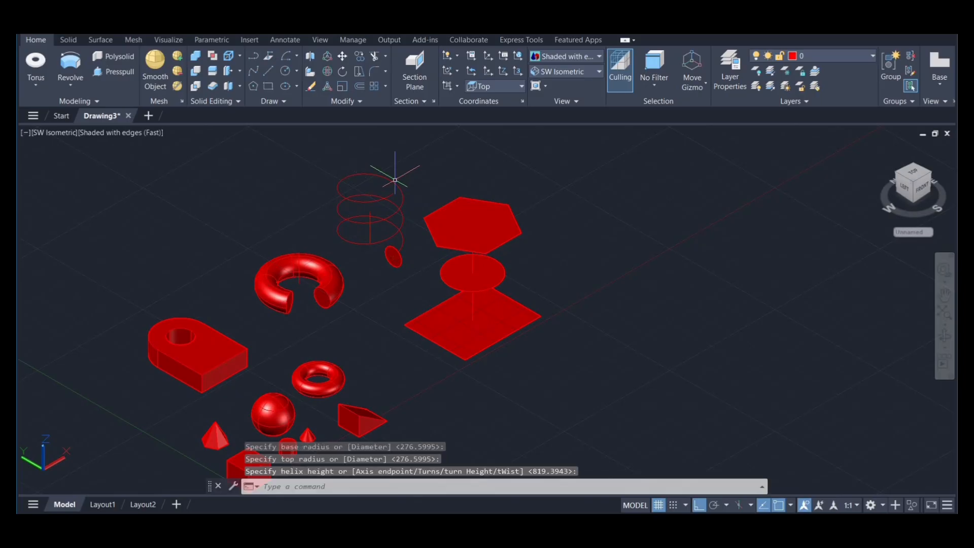
Sweep the copied circle region along the helix in Solid mode to form a coil spring
{"action": "left_click", "coordinate": [70, 84]}
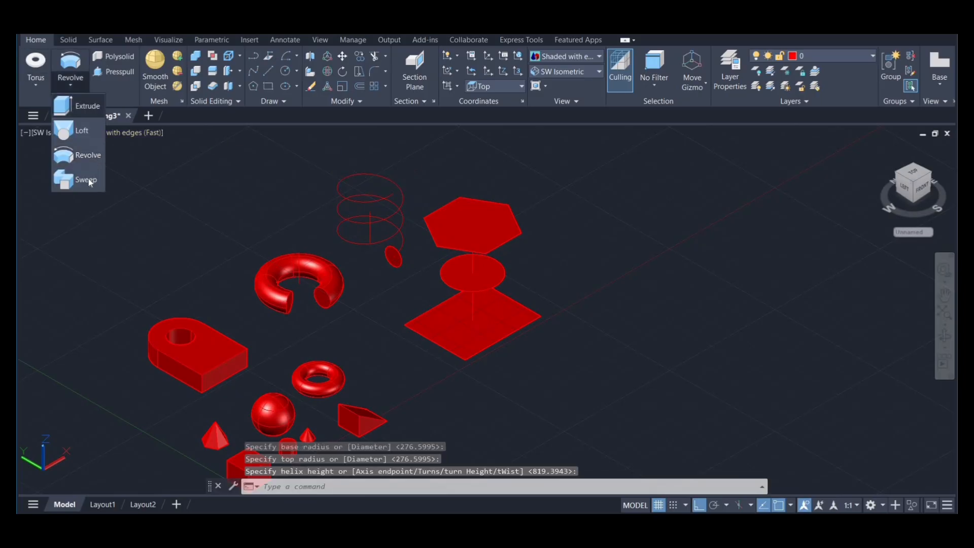
{"action": "left_click", "coordinate": [82, 179]}
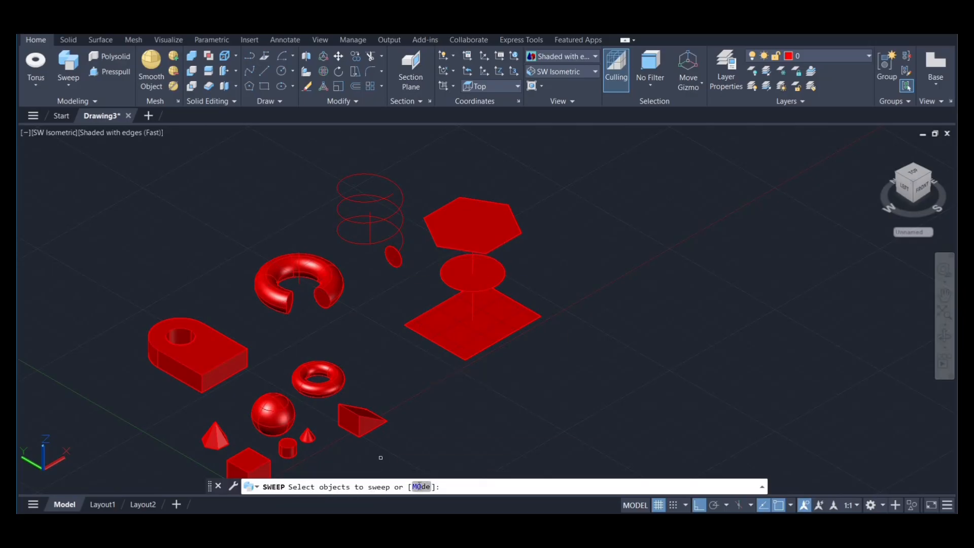
{"action": "left_click", "coordinate": [419, 487]}
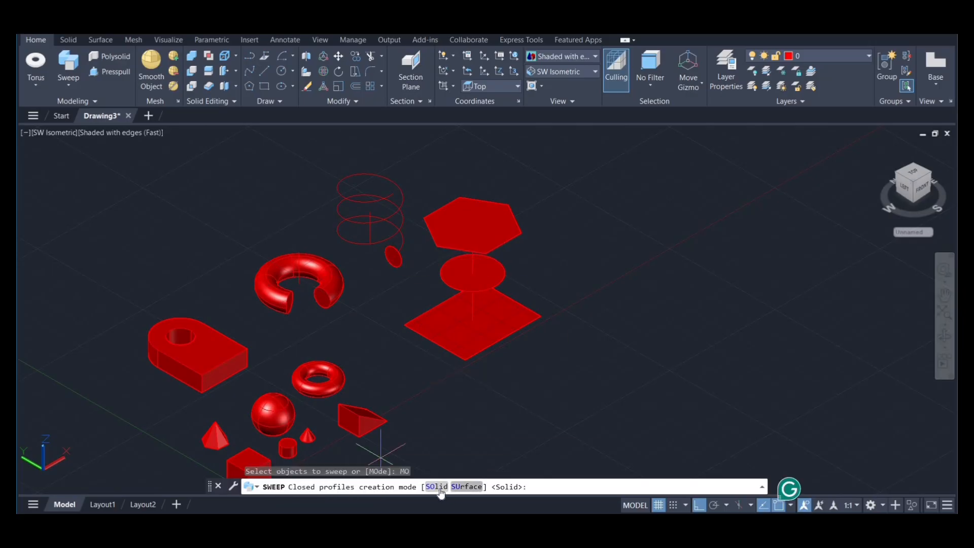
{"action": "left_click", "coordinate": [440, 488]}
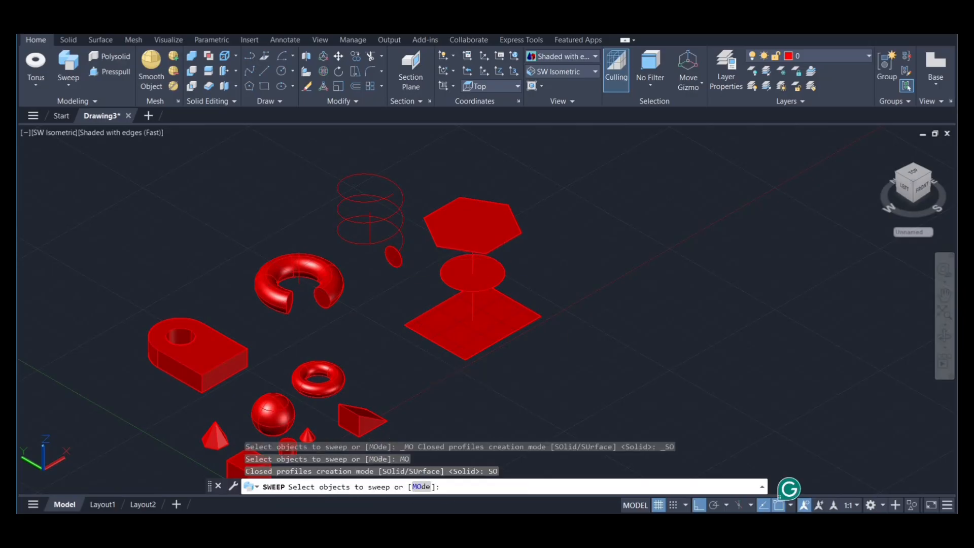
{"action": "left_click", "coordinate": [401, 252]}
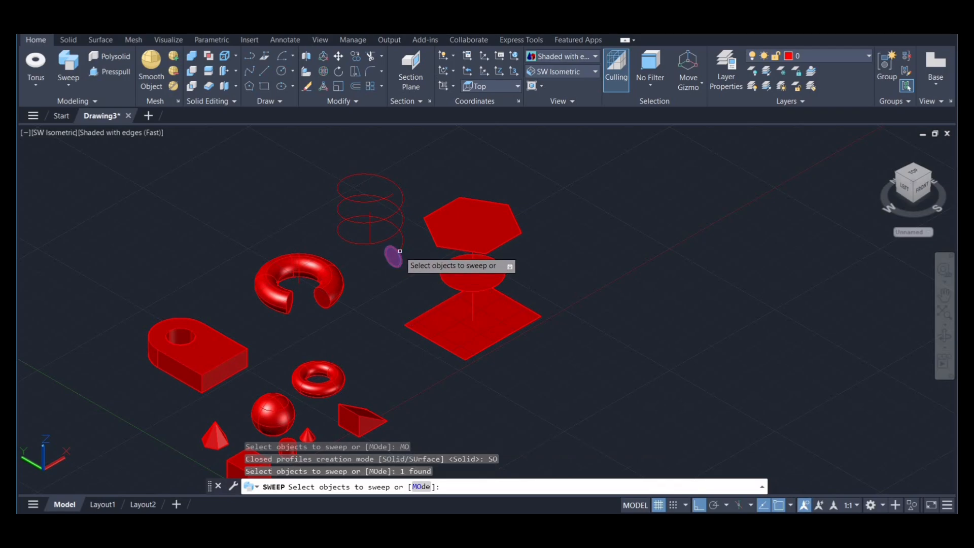
{"action": "key", "text": "Return"}
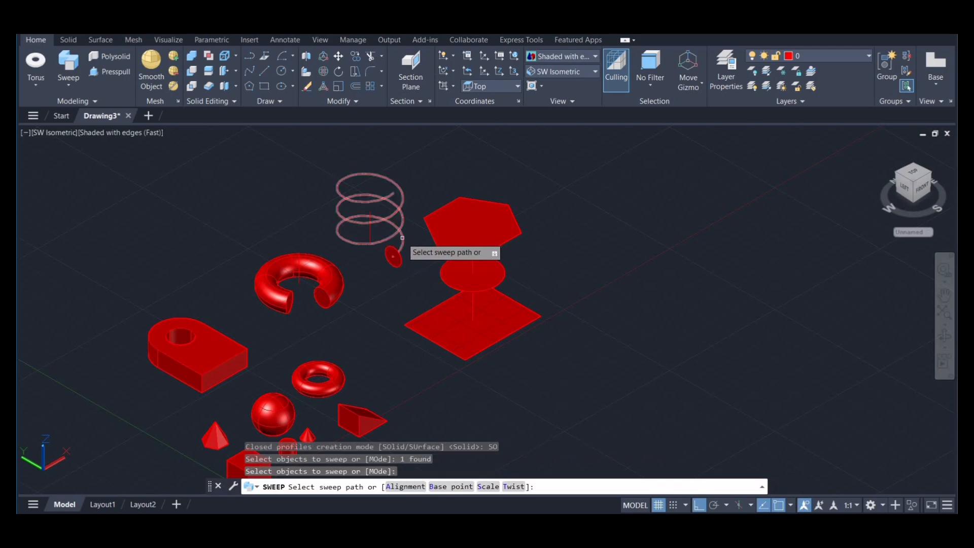
{"action": "left_click", "coordinate": [402, 237]}
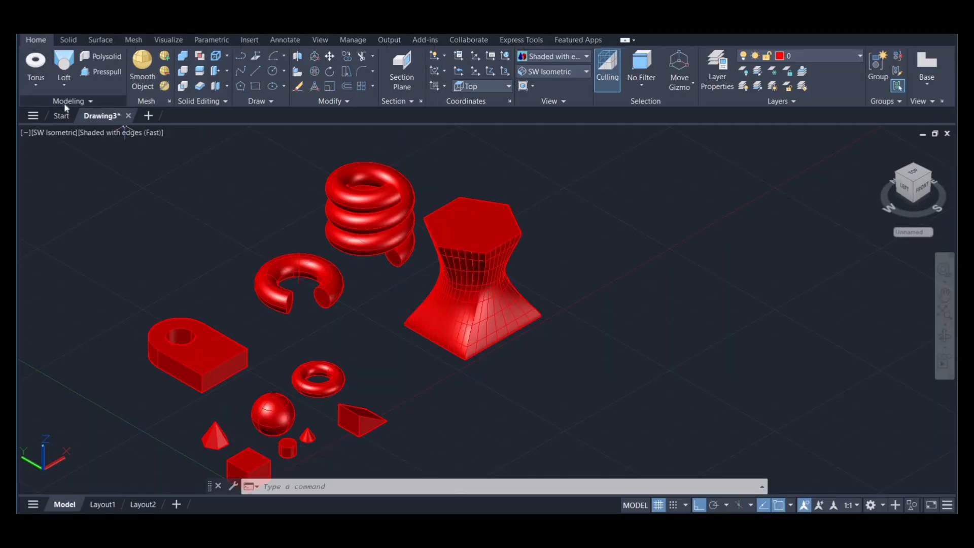
{"action": "left_click", "coordinate": [36, 86]}
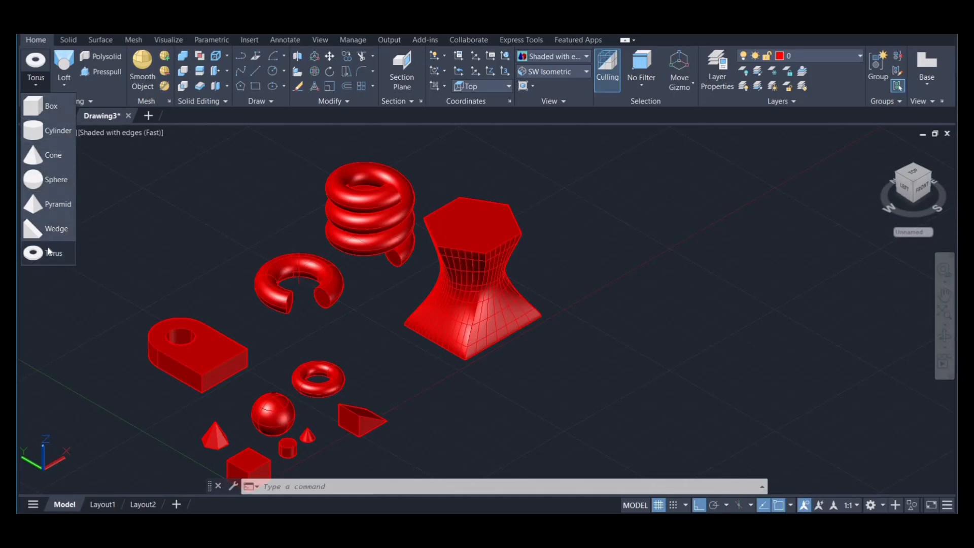
{"action": "left_click", "coordinate": [65, 83]}
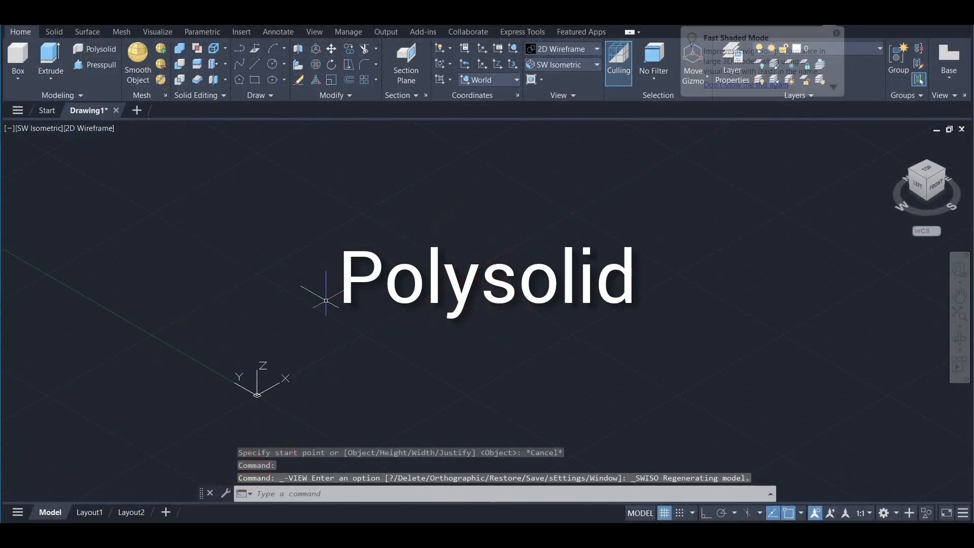
Start a polysolid in the empty drawing with height 50 and width 50
{"action": "left_click", "coordinate": [103, 54]}
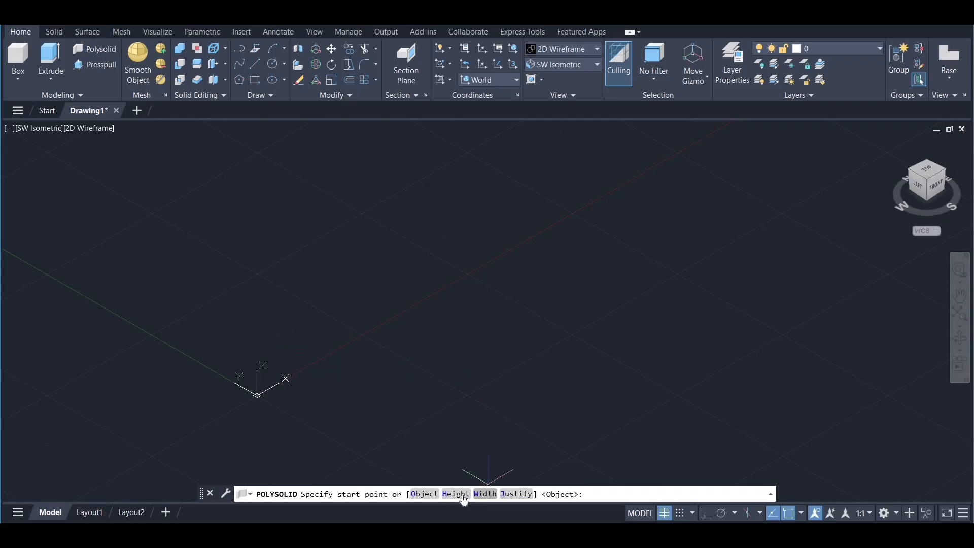
{"action": "left_click", "coordinate": [459, 494]}
{"action": "key", "text": "Return"}
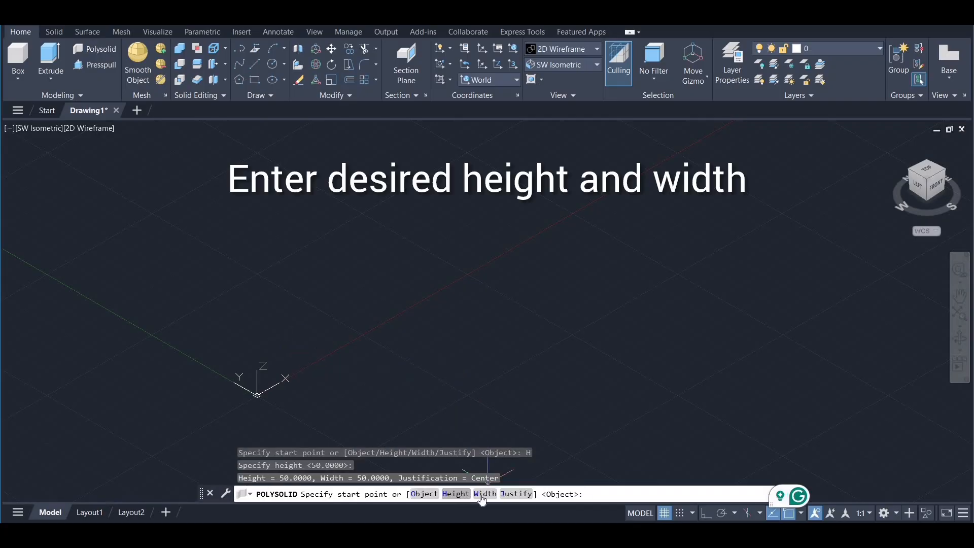
{"action": "left_click", "coordinate": [482, 494]}
{"action": "key", "text": "Return"}
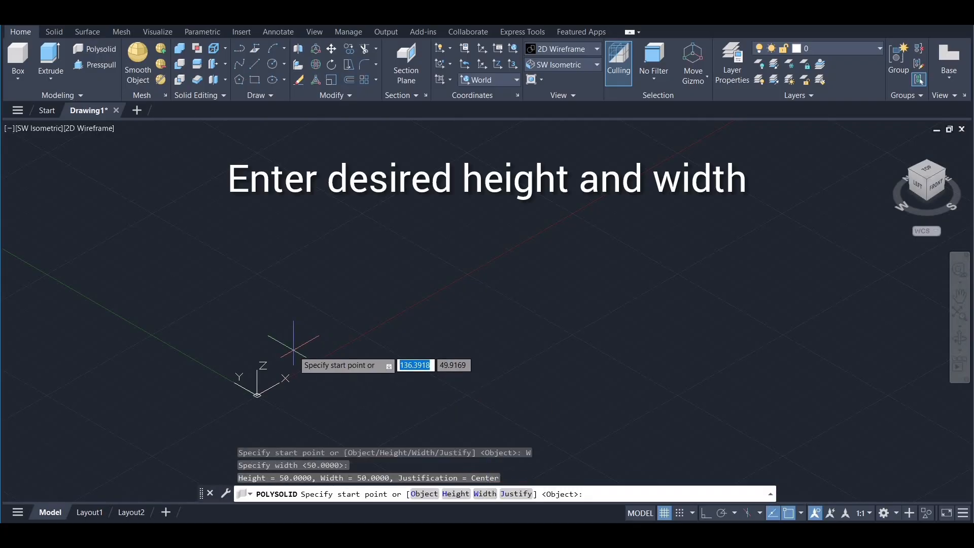
Draw a zigzag polysolid of four straight segments beginning near the origin, the first about 398 units long
{"action": "left_click", "coordinate": [274, 351]}
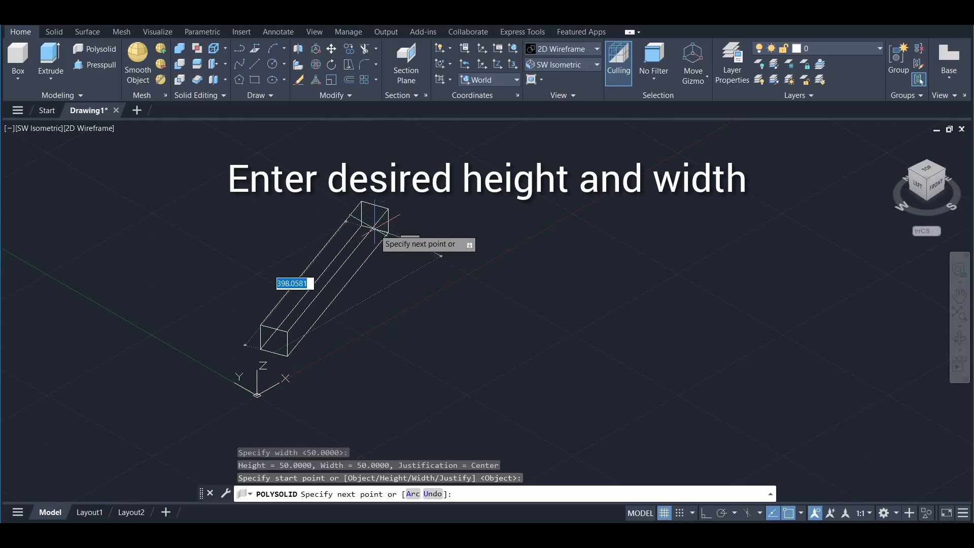
{"action": "left_click", "coordinate": [378, 219]}
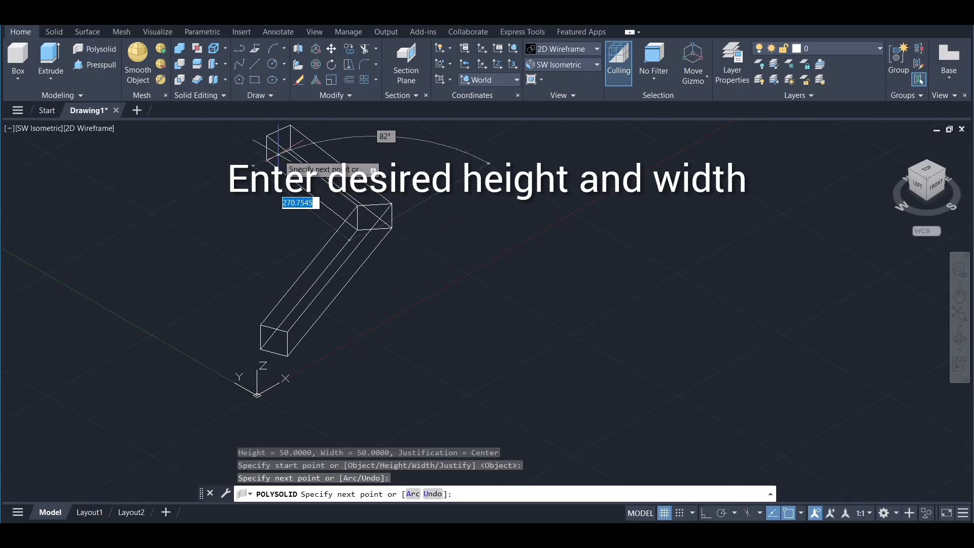
{"action": "left_click", "coordinate": [279, 155]}
{"action": "middle_click_drag", "start_coordinate": [386, 161], "coordinate": [381, 299]}
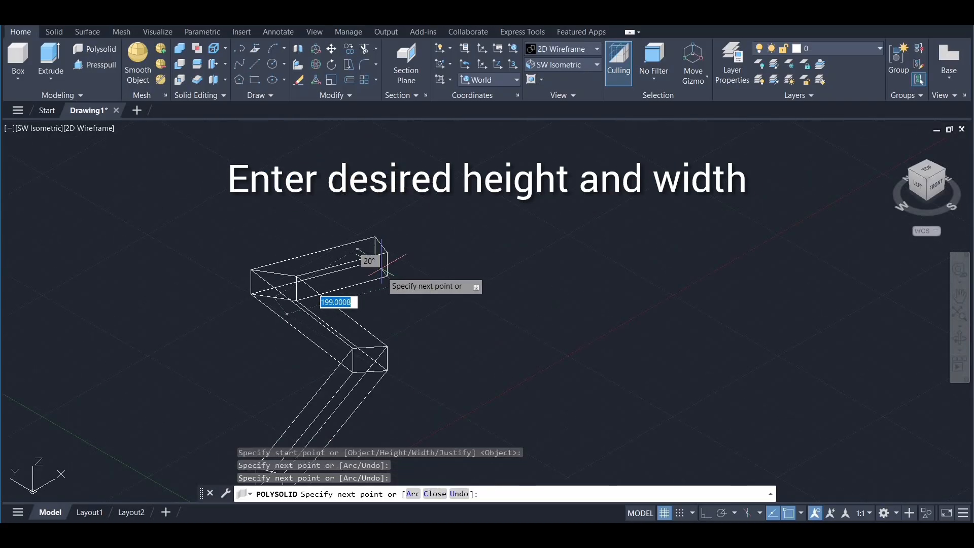
{"action": "left_click", "coordinate": [401, 195]}
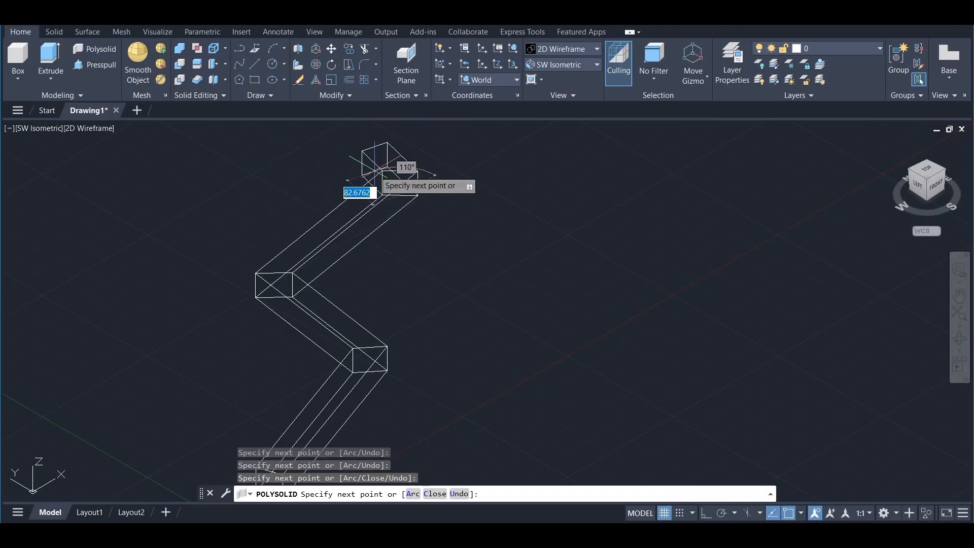
{"action": "left_click", "coordinate": [579, 268]}
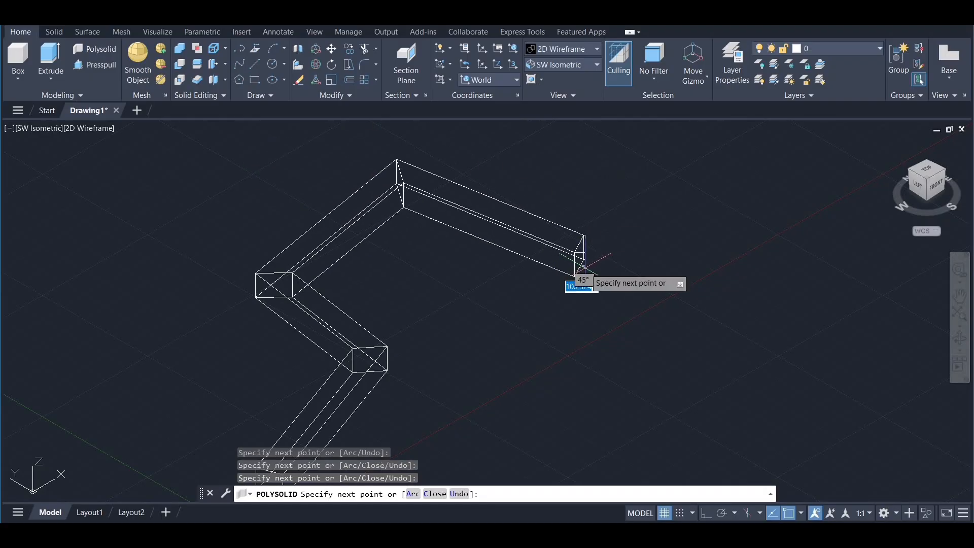
{"action": "key", "text": "Return"}
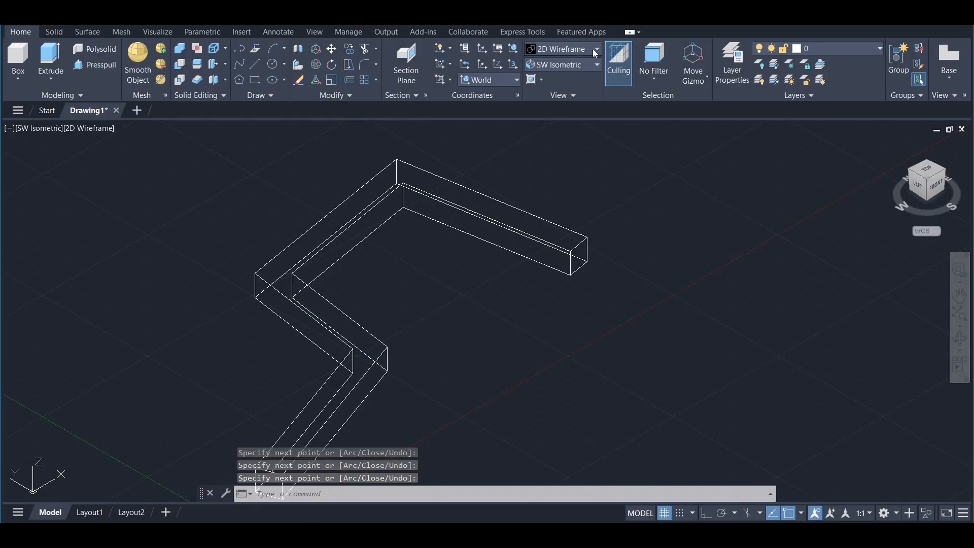
Set the visual style to Shades of Gray and bring the whole polysolid into view
{"action": "left_click", "coordinate": [597, 49]}
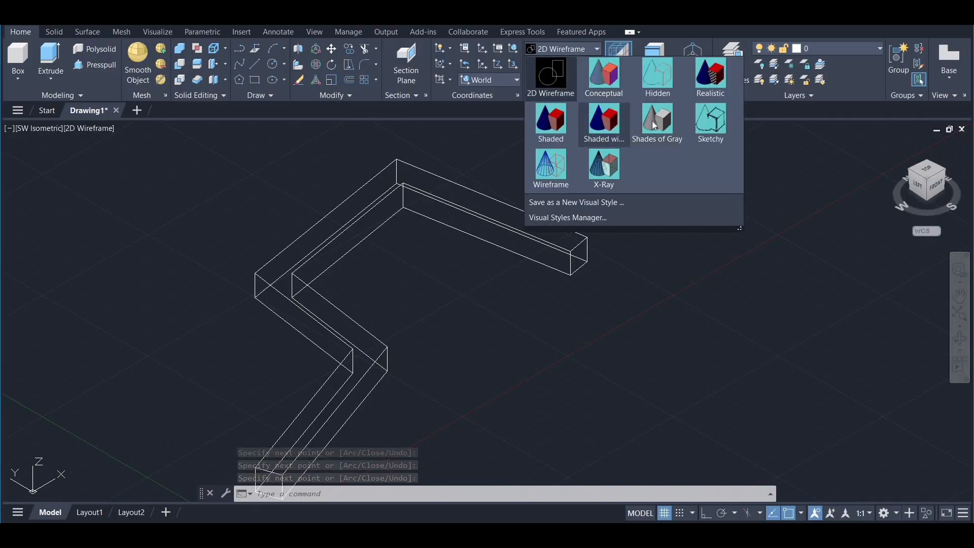
{"action": "left_click", "coordinate": [655, 126]}
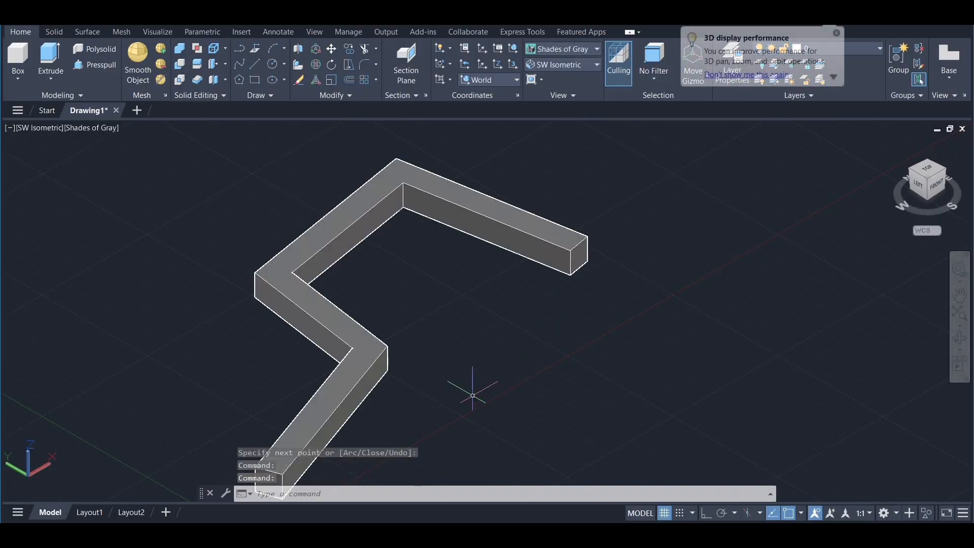
{"action": "middle_click_drag", "start_coordinate": [468, 391], "coordinate": [430, 315]}
{"action": "scroll", "coordinate": [431, 312], "scroll_direction": "down", "scroll_amount": 2}
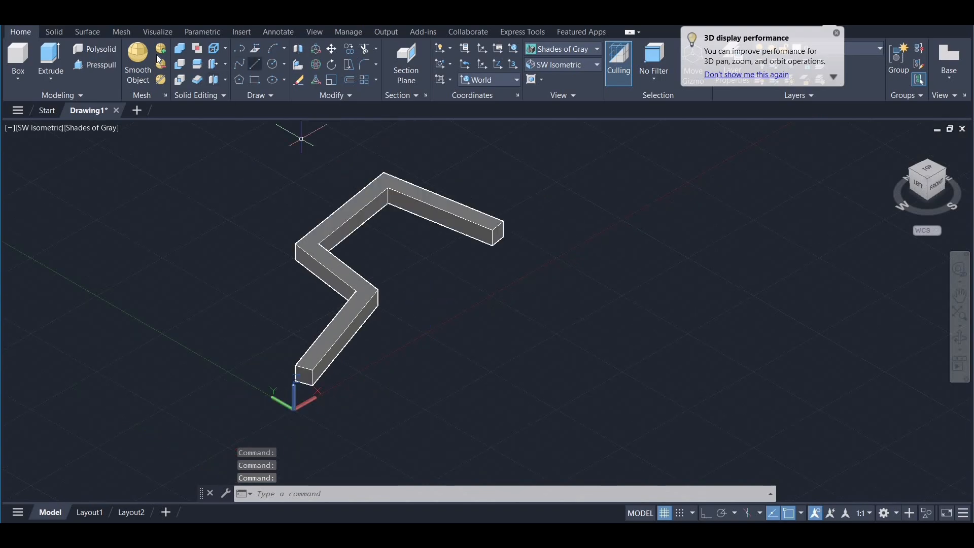
Start another polysolid
{"action": "left_click", "coordinate": [104, 47]}
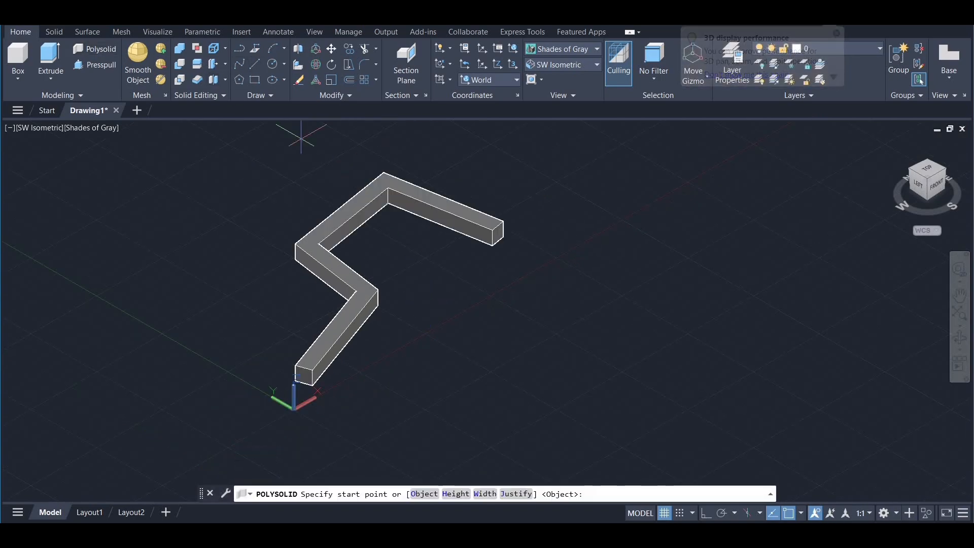